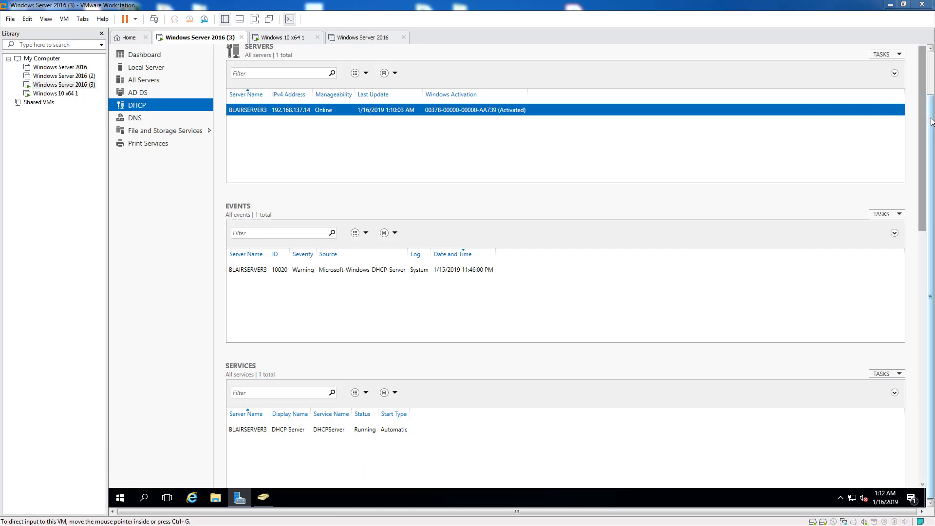
Open the Shares folder on Local Disk (E:) in File Explorer
{"action": "mouse_move", "coordinate": [930, 122]}
{"action": "left_mouse_down"}
{"action": "mouse_move", "coordinate": [930, 77]}
{"action": "mouse_move", "coordinate": [930, 126]}
{"action": "left_mouse_up"}
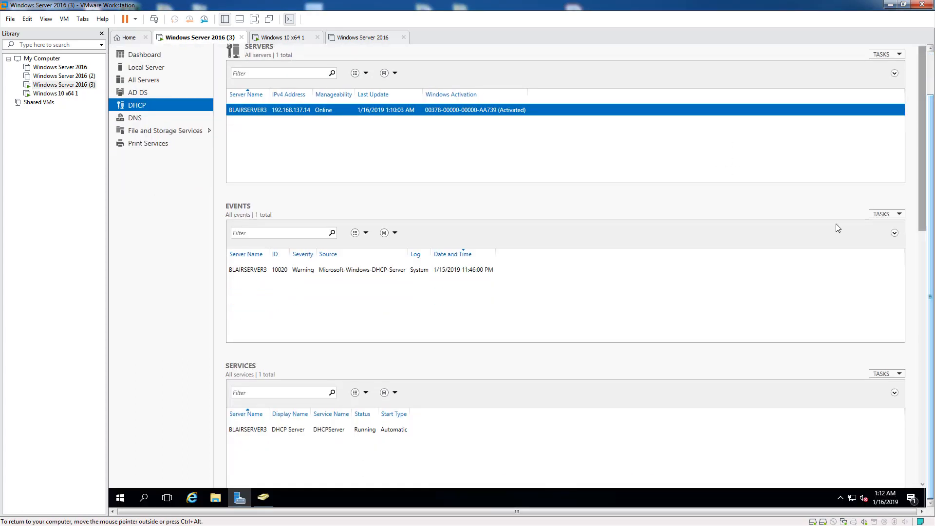
{"action": "left_click", "coordinate": [215, 497]}
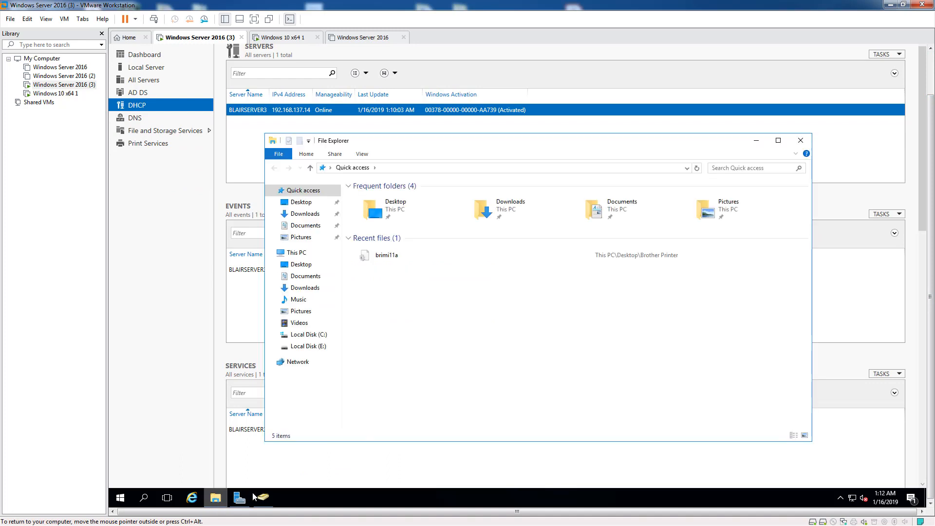
{"action": "left_click", "coordinate": [307, 346]}
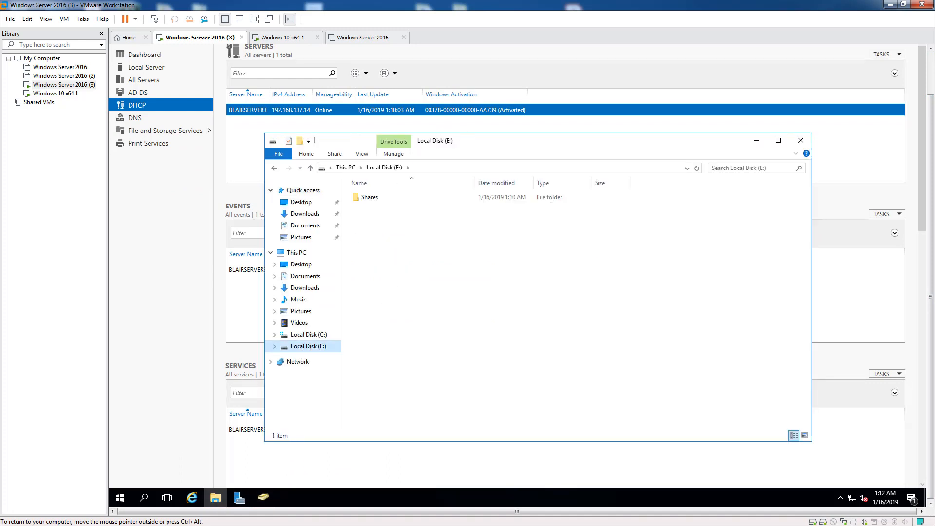
{"action": "left_click_drag", "start_coordinate": [502, 141], "coordinate": [480, 42]}
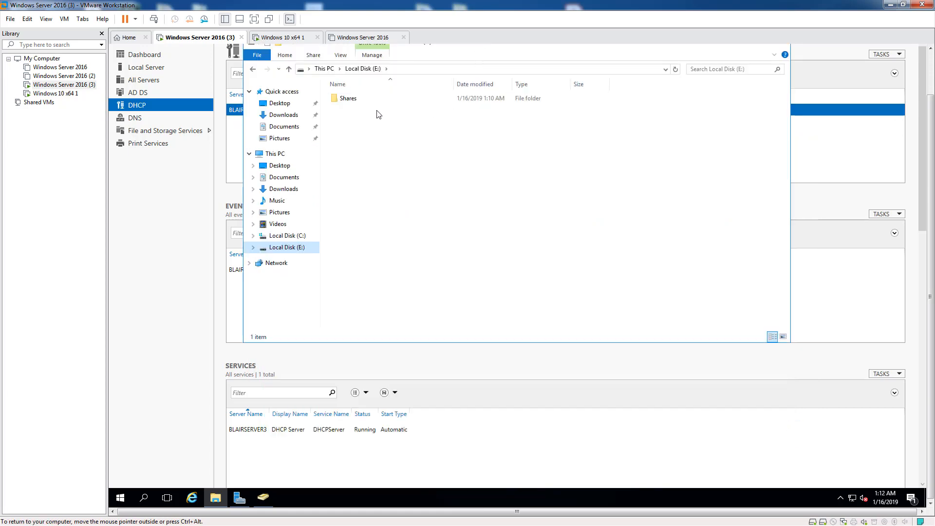
{"action": "left_click", "coordinate": [348, 101]}
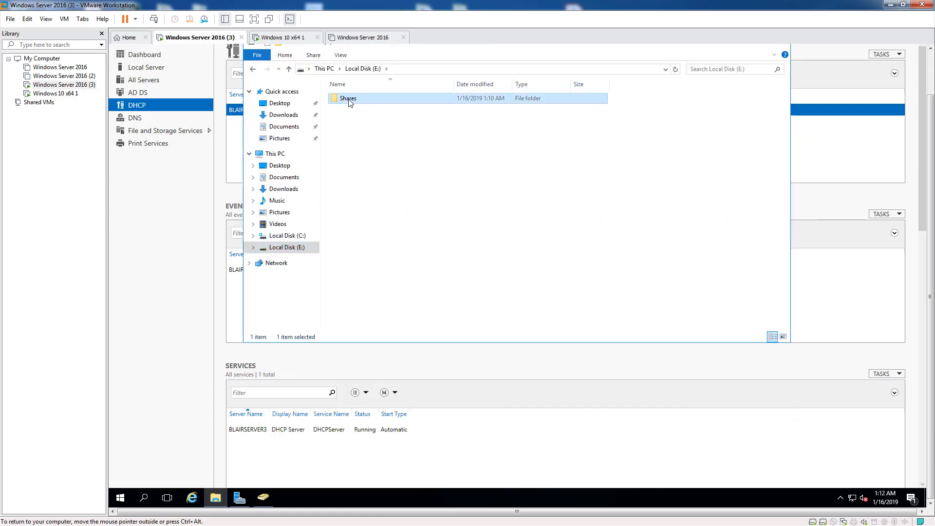
{"action": "left_click", "coordinate": [348, 101]}
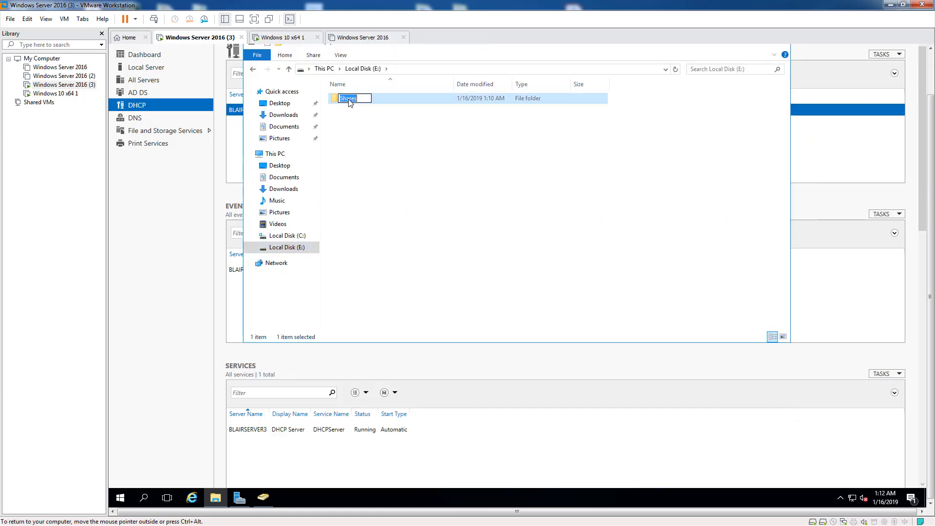
{"action": "double_click", "coordinate": [374, 98]}
Create a new folder named Users inside the Shares folder
{"action": "right_click", "coordinate": [359, 173]}
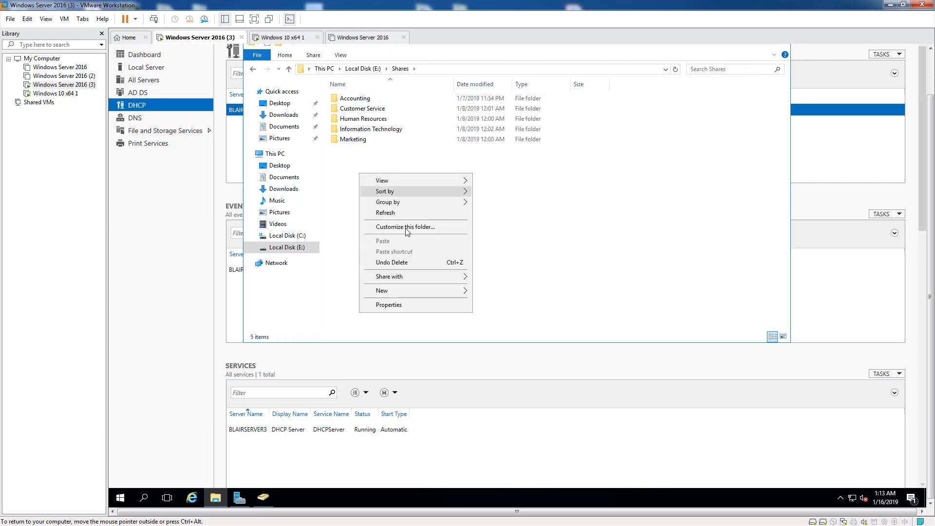
{"action": "mouse_move", "coordinate": [404, 290]}
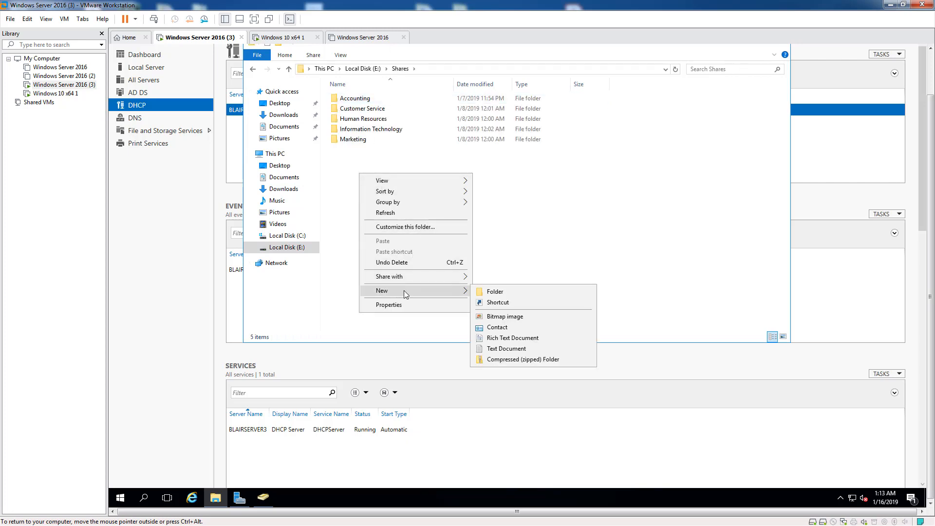
{"action": "left_click", "coordinate": [486, 295]}
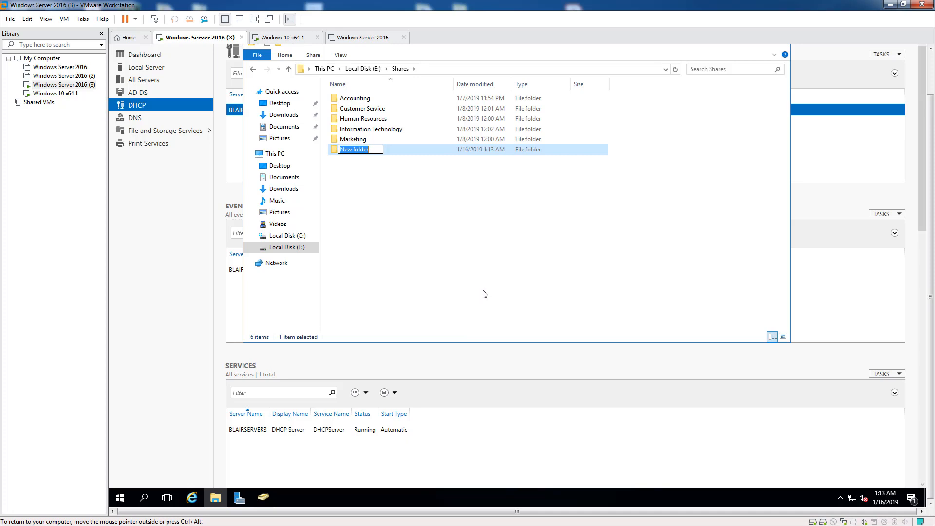
{"action": "type", "text": "Users"}
{"action": "key", "text": "Return"}
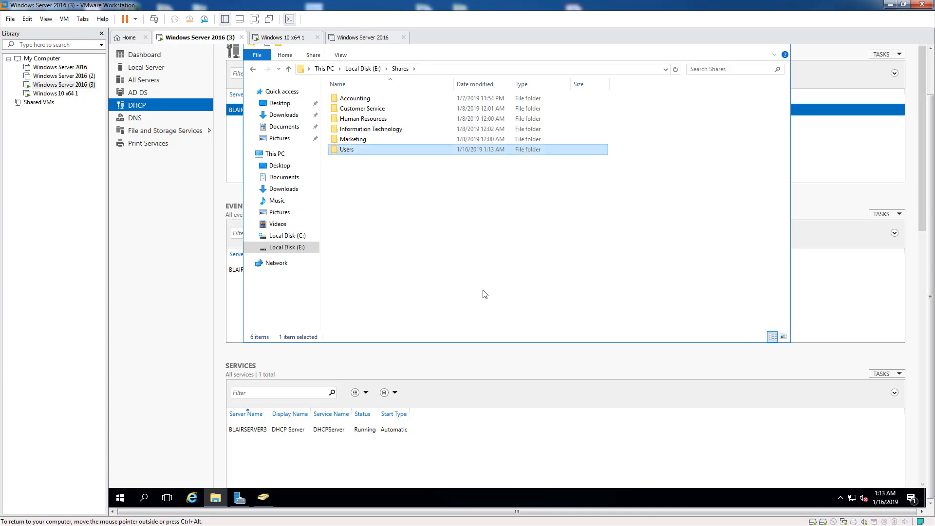
Enable advanced sharing for the Users folder with the share name Users
{"action": "right_click", "coordinate": [349, 152]}
{"action": "left_click", "coordinate": [390, 329]}
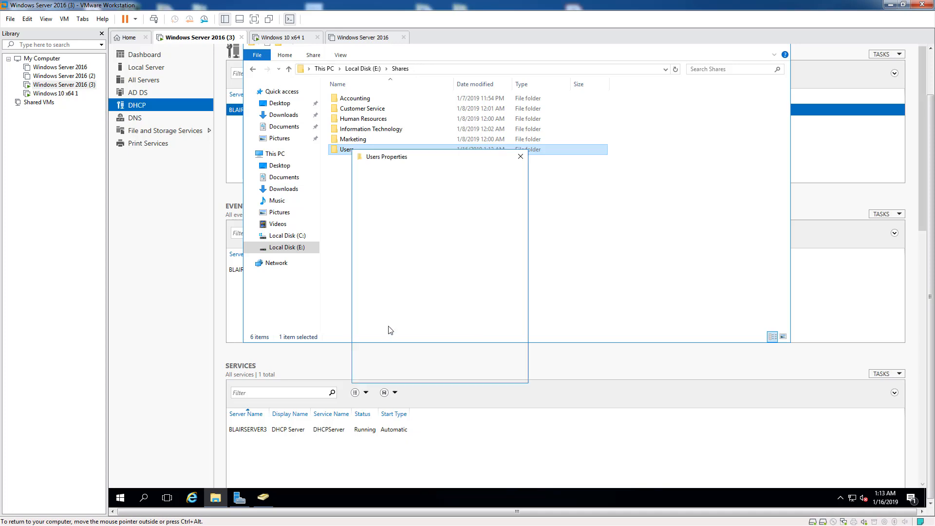
{"action": "left_click", "coordinate": [390, 175]}
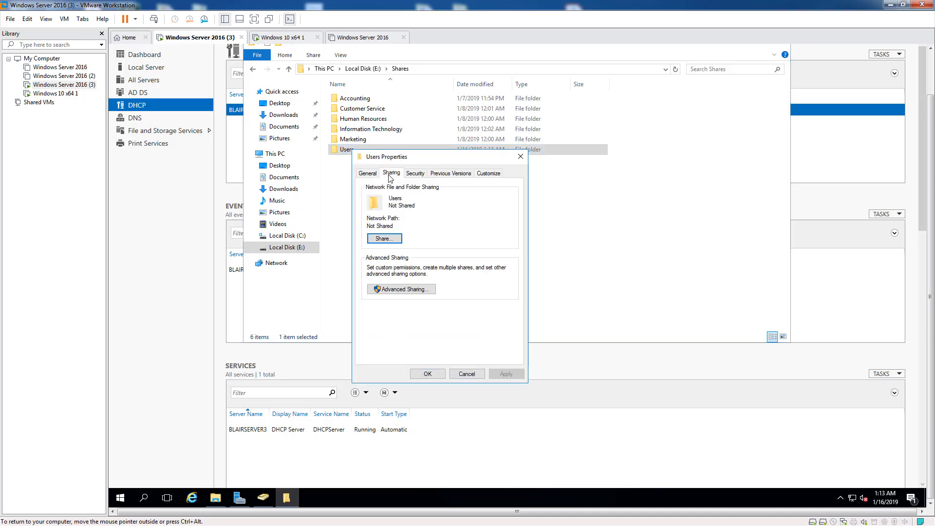
{"action": "left_click", "coordinate": [410, 290]}
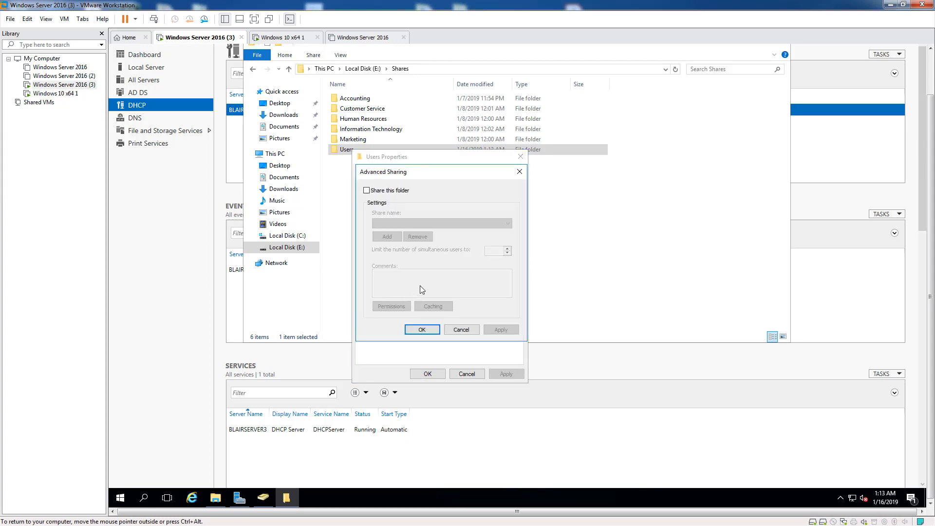
{"action": "left_click", "coordinate": [366, 190]}
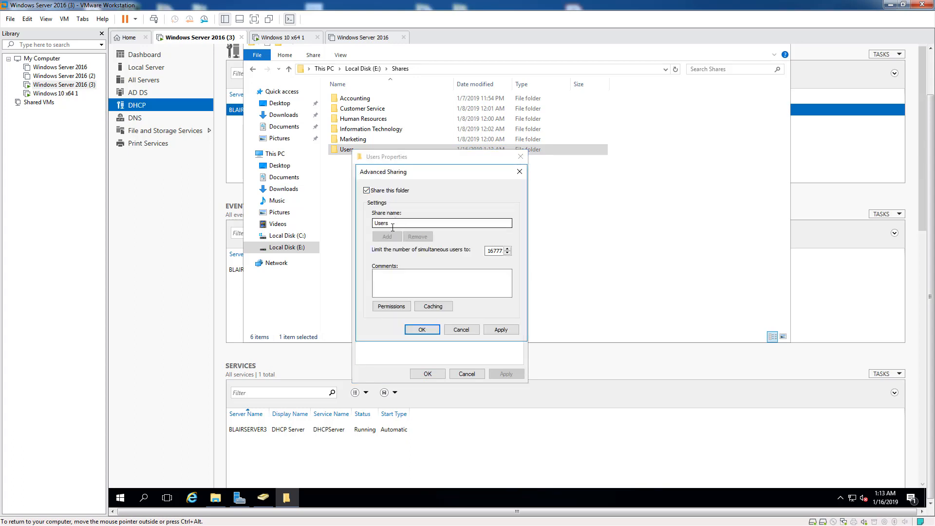
Replace Everyone with the Domain Users group in the share permissions of the Users folder
{"action": "left_click", "coordinate": [393, 306]}
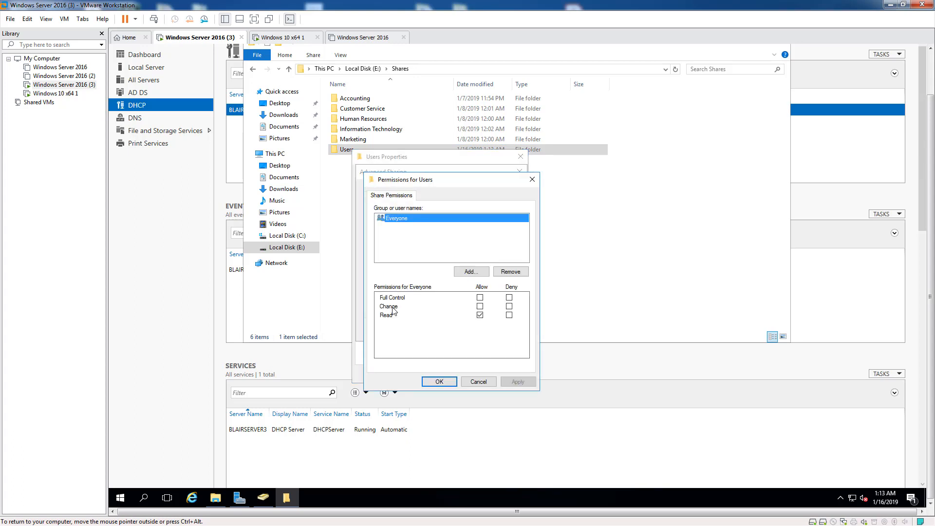
{"action": "left_click", "coordinate": [512, 272]}
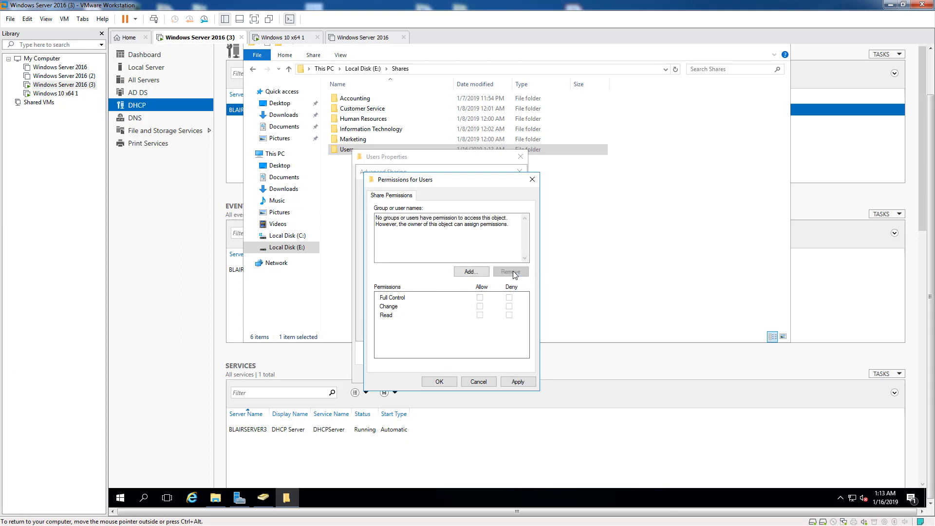
{"action": "left_click", "coordinate": [470, 272]}
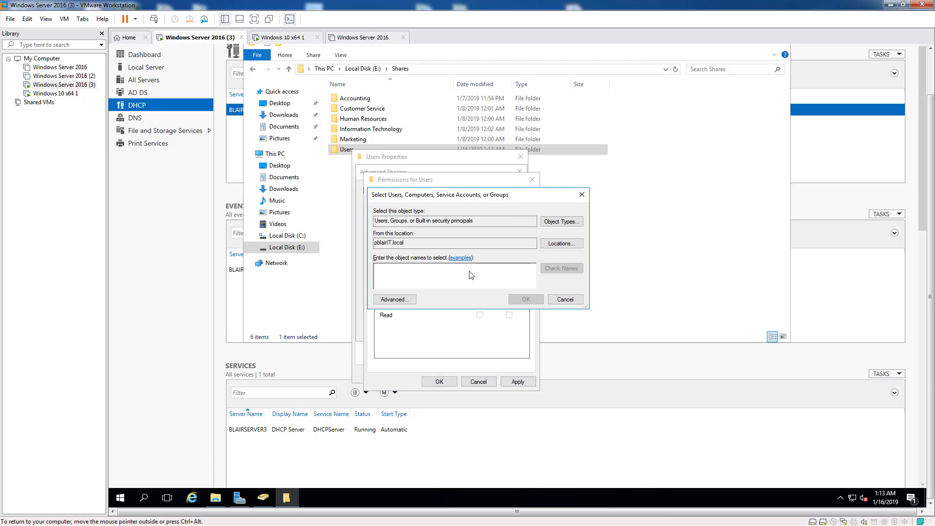
{"action": "type", "text": "Doma"}
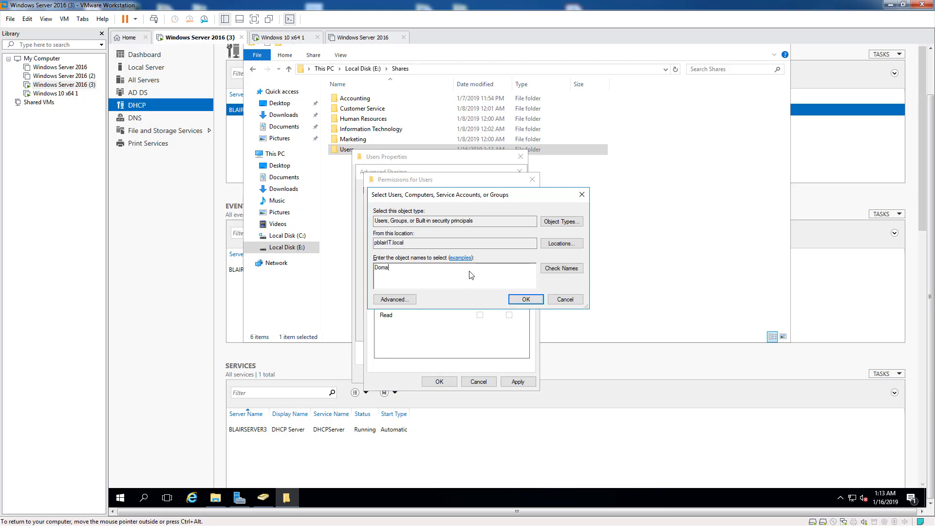
{"action": "type", "text": "in Users"}
{"action": "left_click", "coordinate": [569, 270]}
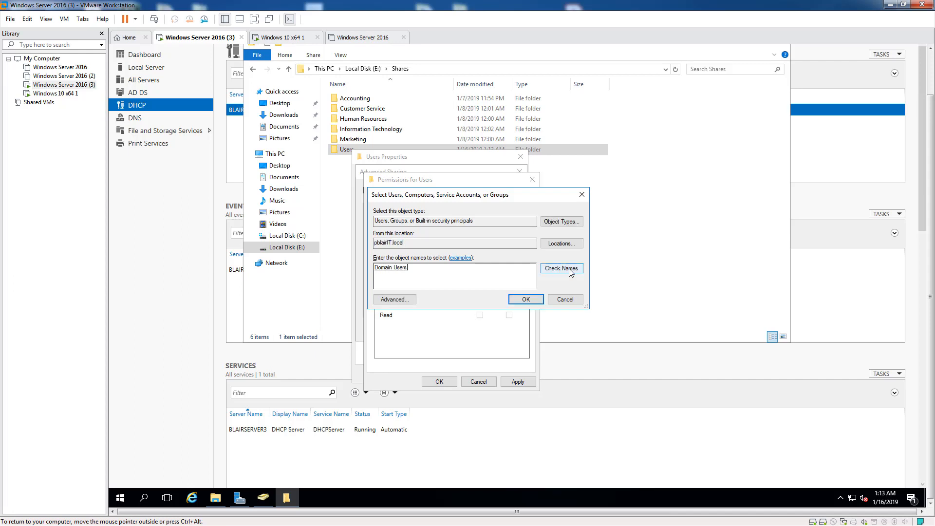
{"action": "left_click", "coordinate": [526, 300]}
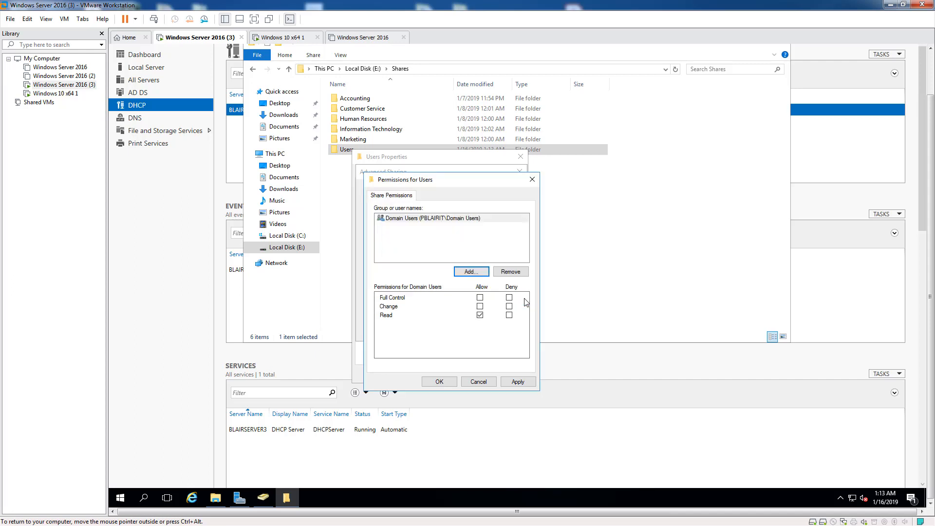
Allow Domain Users Full Control on the Users share, then apply the sharing settings and close the folder's properties
{"action": "left_click", "coordinate": [480, 297]}
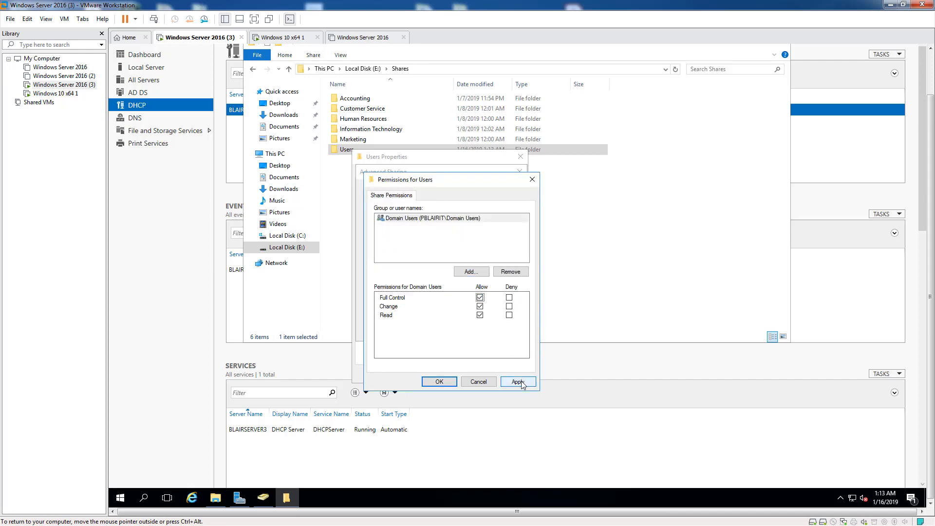
{"action": "left_click", "coordinate": [518, 382]}
{"action": "left_click", "coordinate": [446, 381]}
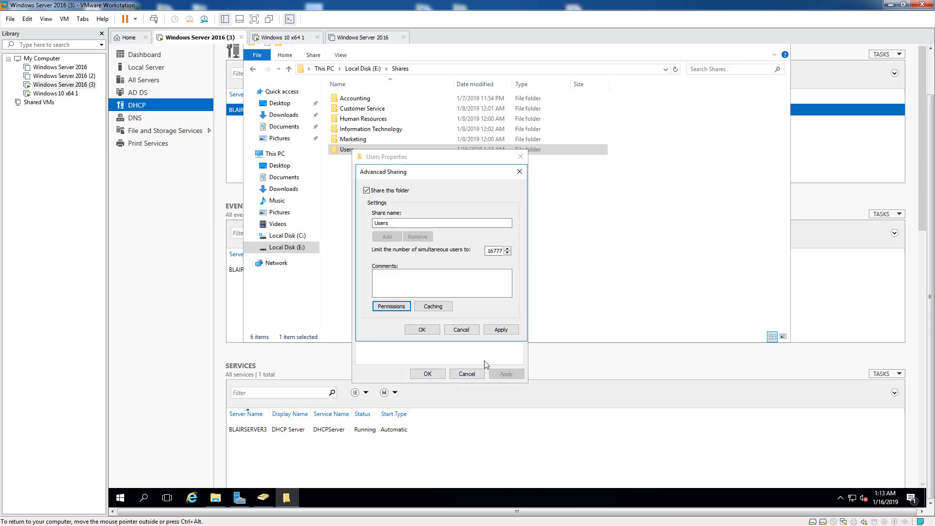
{"action": "left_click", "coordinate": [502, 330]}
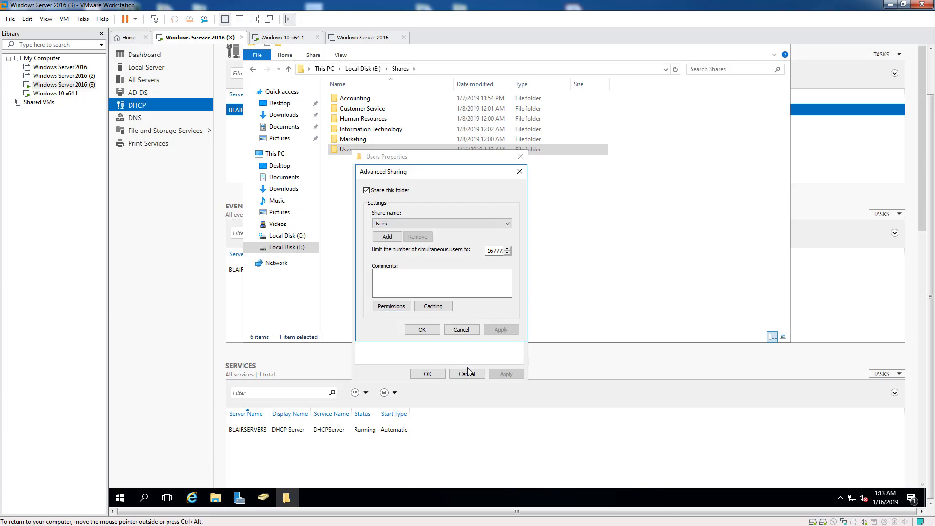
{"action": "left_click", "coordinate": [421, 329]}
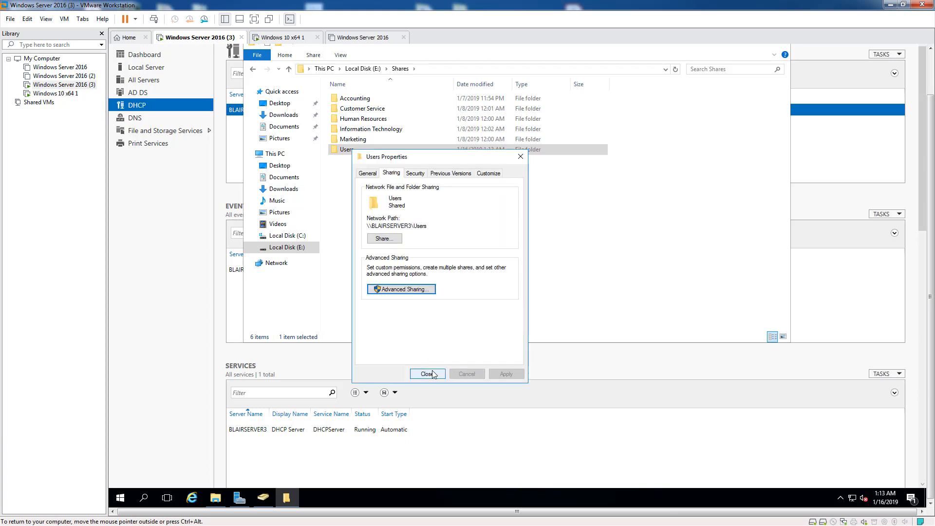
{"action": "left_click", "coordinate": [431, 373]}
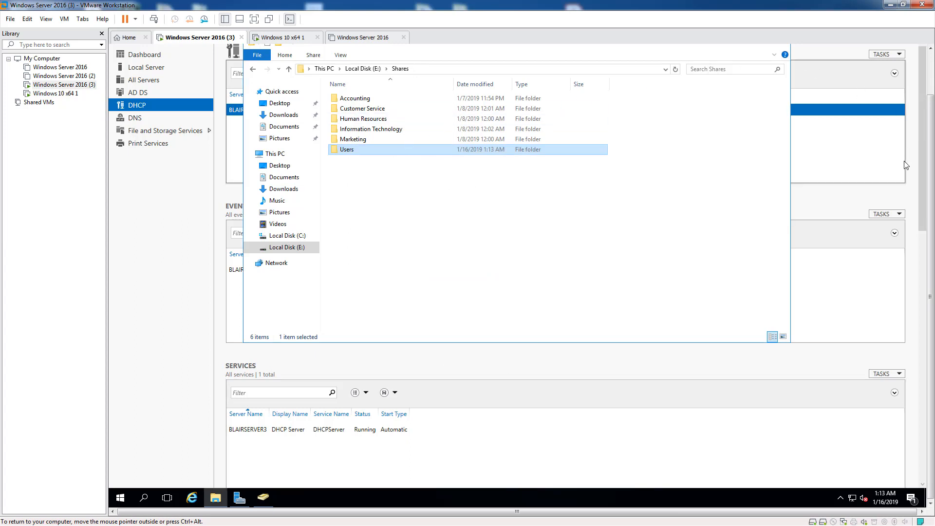
Minimize the Shares folder window and open Active Directory Users and Computers from Server Manager
{"action": "scroll", "coordinate": [933, 195], "scroll_direction": "up", "scroll_amount": 2}
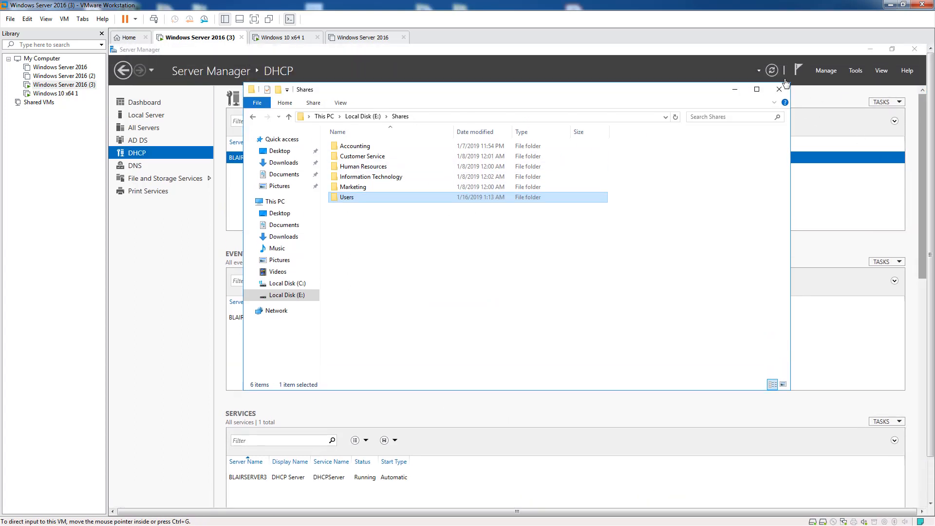
{"action": "left_click", "coordinate": [735, 91]}
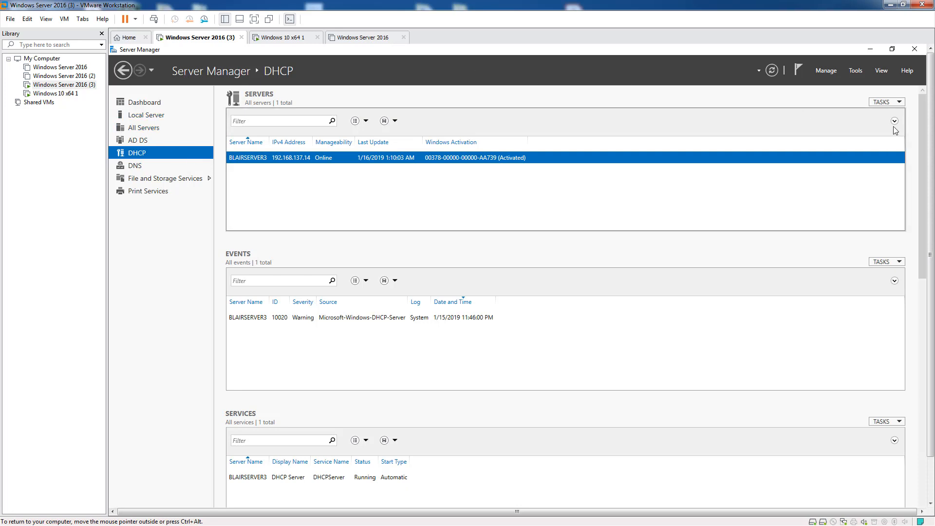
{"action": "scroll", "coordinate": [932, 157], "scroll_direction": "down", "scroll_amount": 1}
{"action": "left_click_drag", "start_coordinate": [933, 157], "coordinate": [930, 132]}
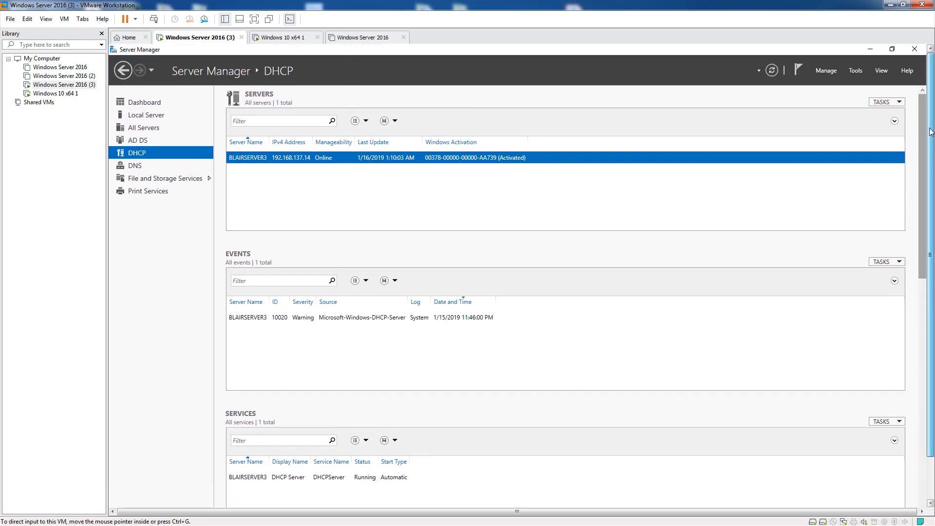
{"action": "left_click", "coordinate": [855, 71]}
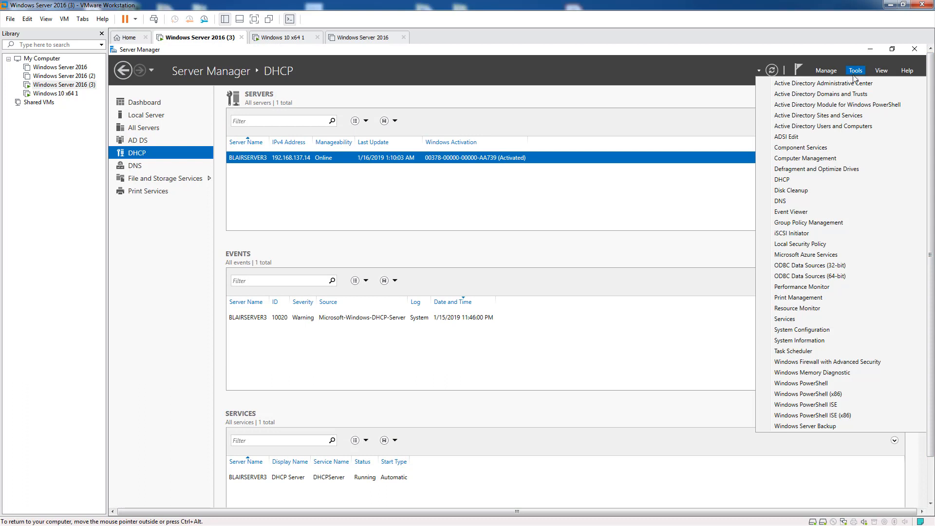
{"action": "left_click", "coordinate": [830, 127]}
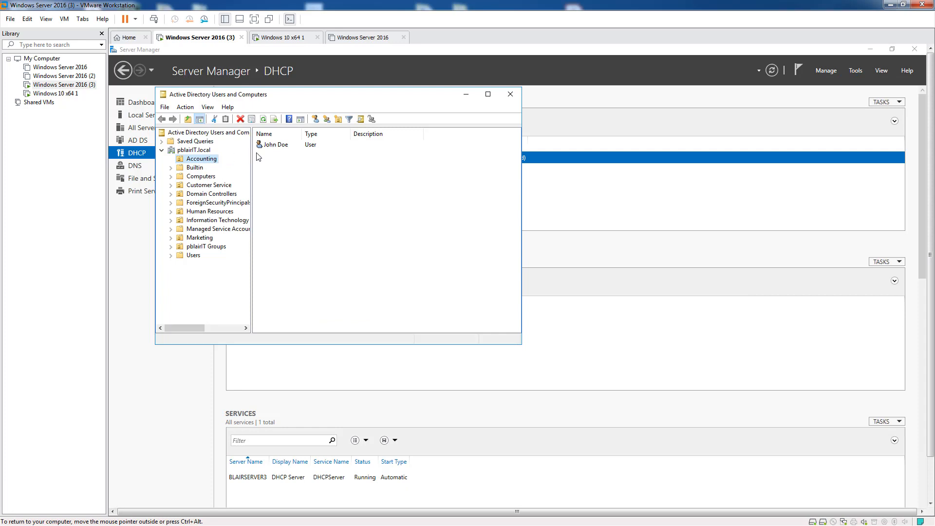
In the profile properties of the Accounting unit's user, set the home folder to connect as drive H:
{"action": "right_click", "coordinate": [280, 148]}
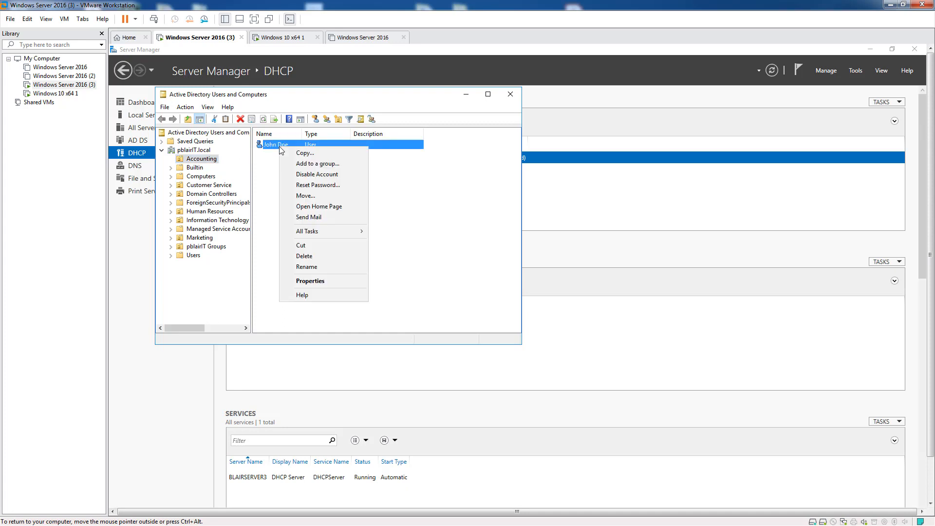
{"action": "left_click", "coordinate": [298, 281]}
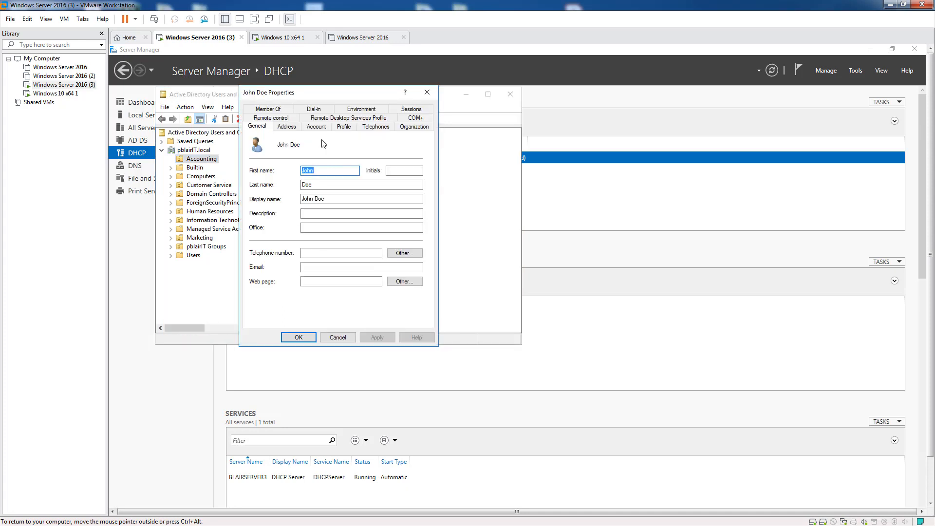
{"action": "left_click", "coordinate": [342, 127]}
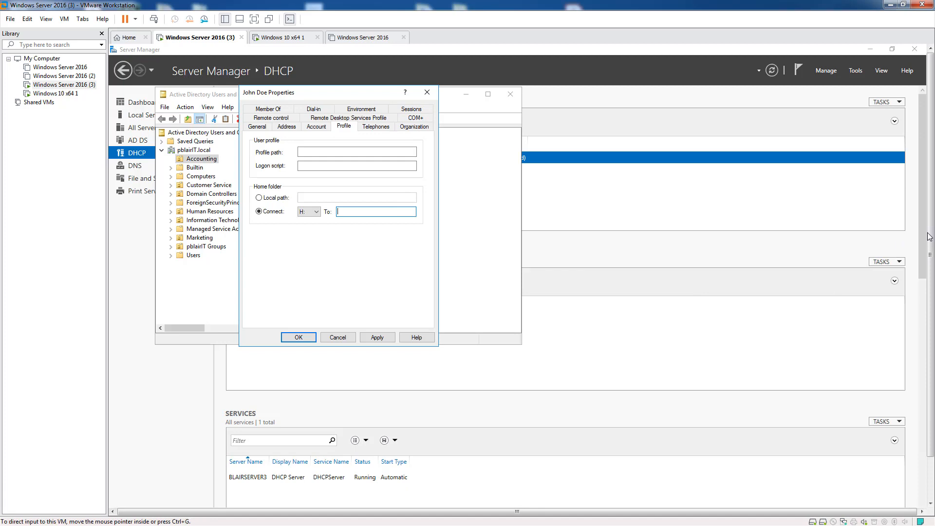
Copy the Users folder's network path from its sharing properties, closing the properties and minimizing the Shares folder window
{"action": "scroll", "coordinate": [928, 237], "scroll_direction": "down", "scroll_amount": 2}
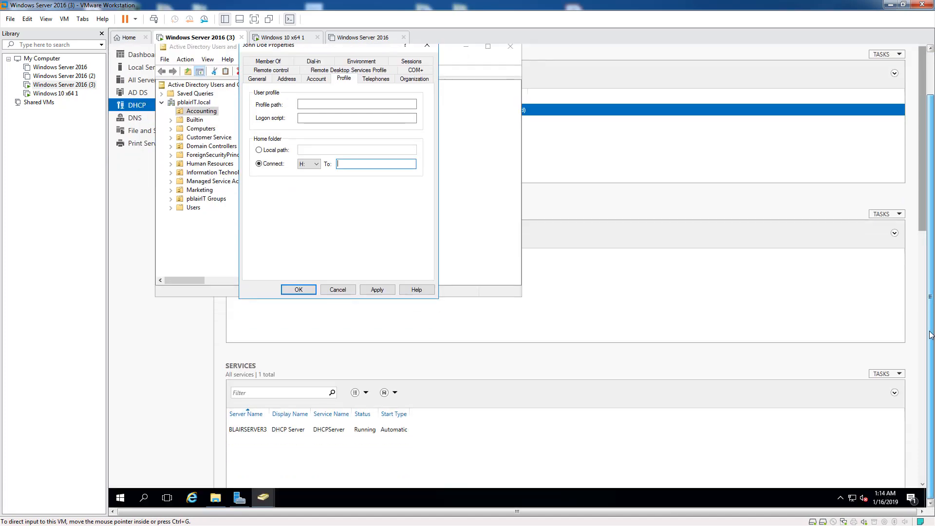
{"action": "left_click", "coordinate": [215, 497]}
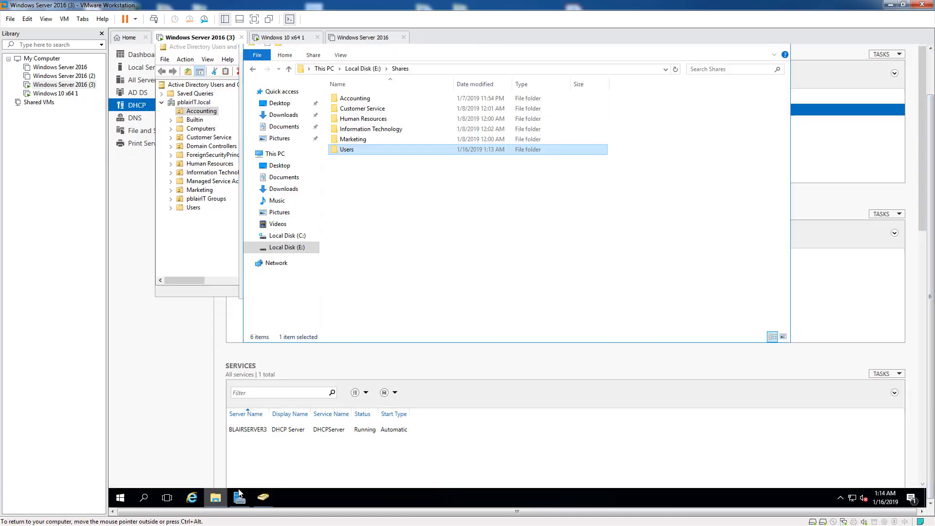
{"action": "right_click", "coordinate": [347, 151]}
{"action": "left_click", "coordinate": [463, 320]}
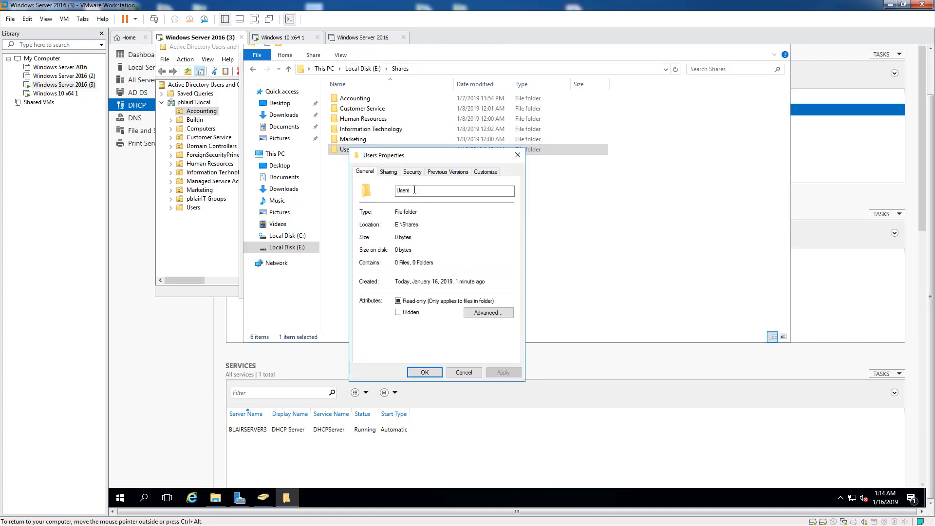
{"action": "left_click", "coordinate": [389, 172]}
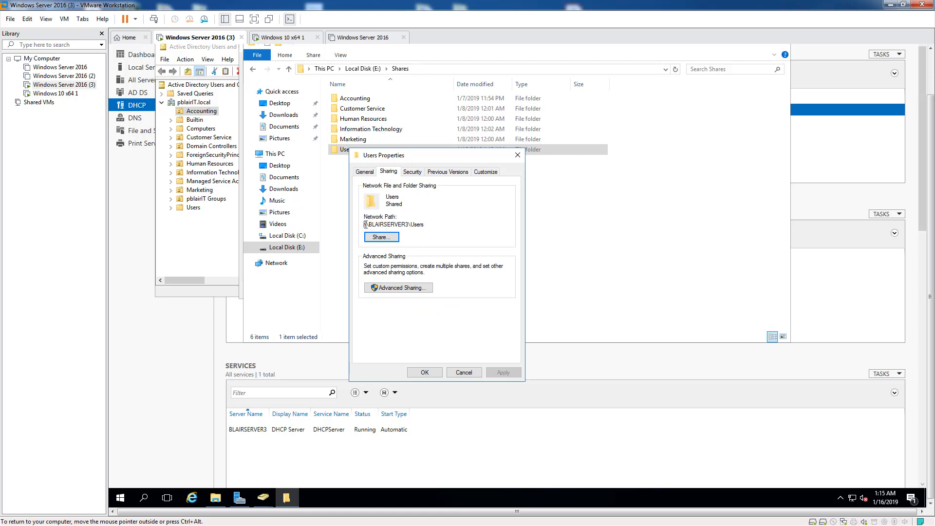
{"action": "left_click_drag", "start_coordinate": [365, 224], "coordinate": [417, 225]}
{"action": "right_click", "coordinate": [417, 225]}
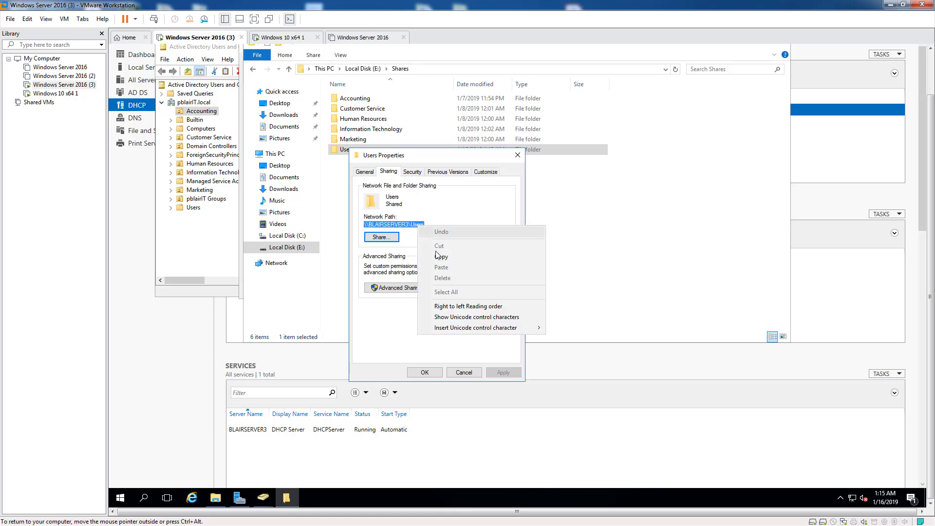
{"action": "left_click", "coordinate": [439, 256]}
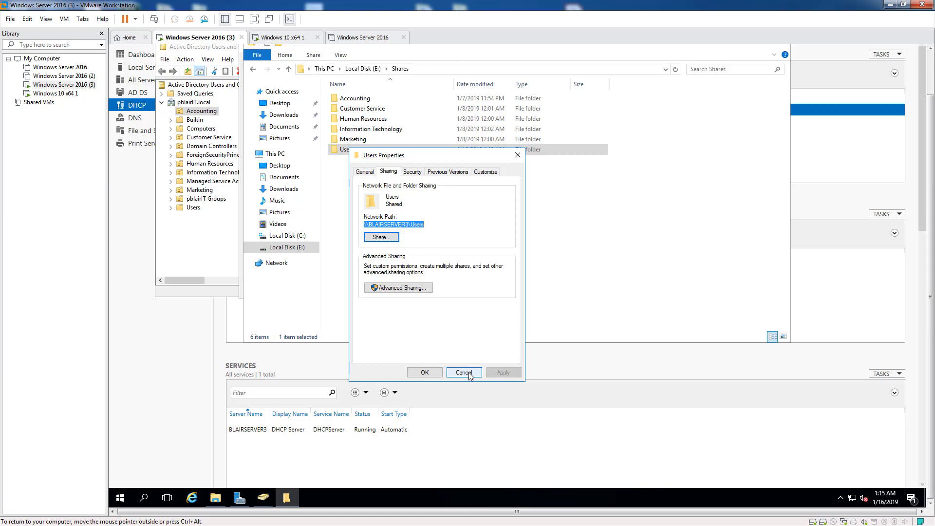
{"action": "left_click", "coordinate": [464, 372]}
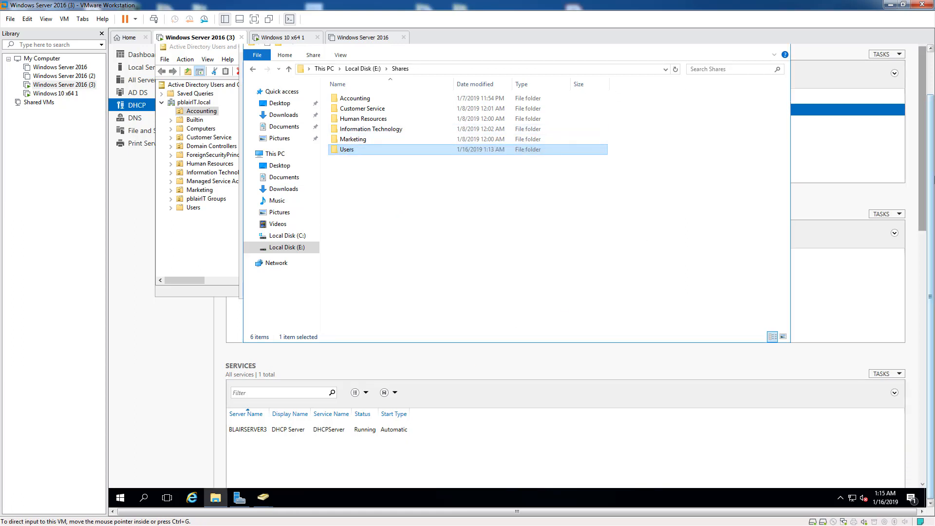
{"action": "left_click", "coordinate": [777, 92]}
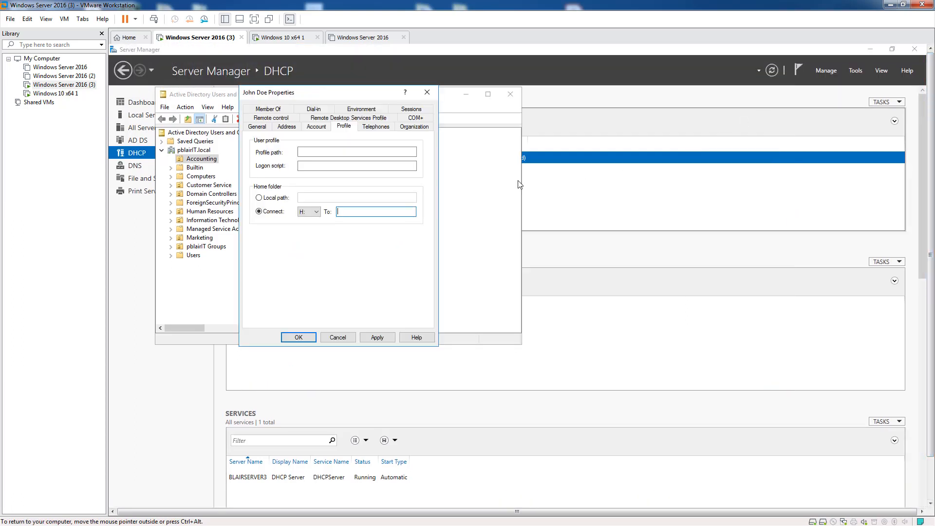
Set the Accounting user's home folder path to \\BLAIRSERVER3\Users\%USERNAME%, apply it, and minimize Active Directory Users and Computers
{"action": "right_click", "coordinate": [346, 211]}
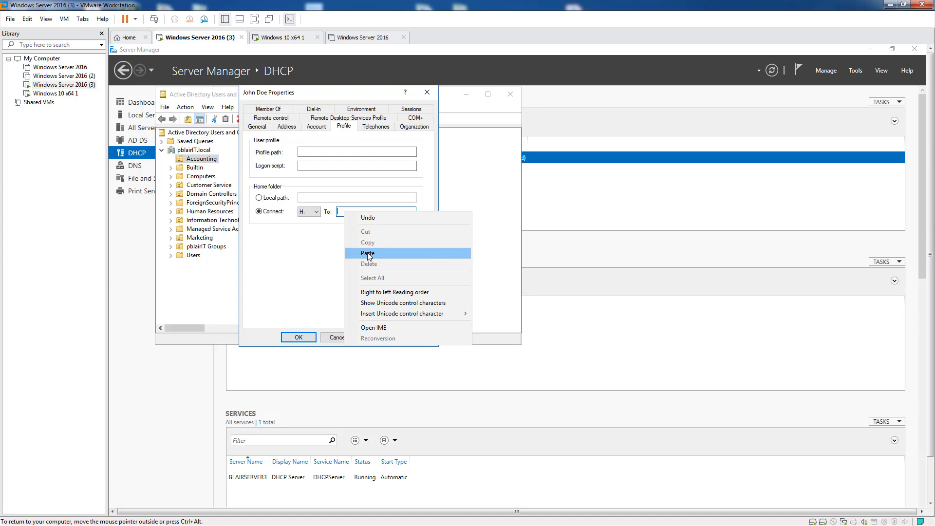
{"action": "left_click", "coordinate": [368, 254]}
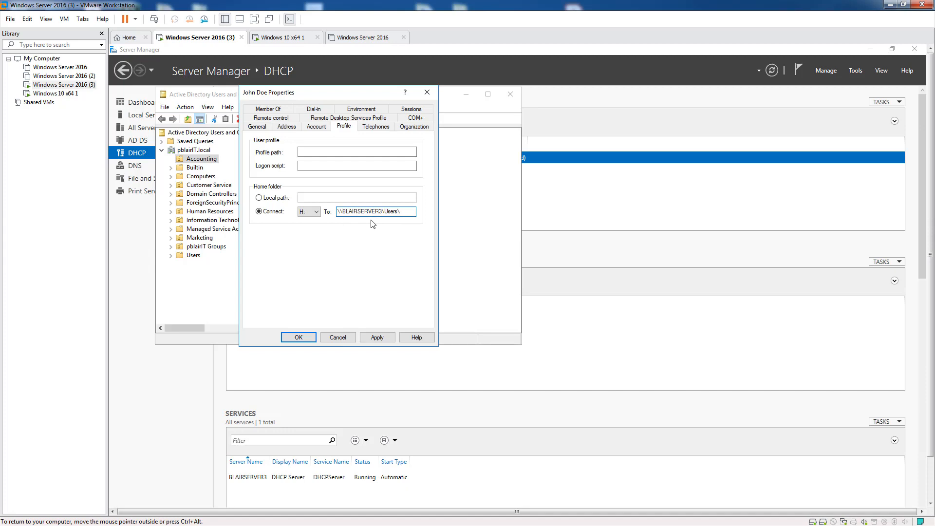
{"action": "type", "text": "\\%USERNAME%"}
{"action": "left_click", "coordinate": [378, 337]}
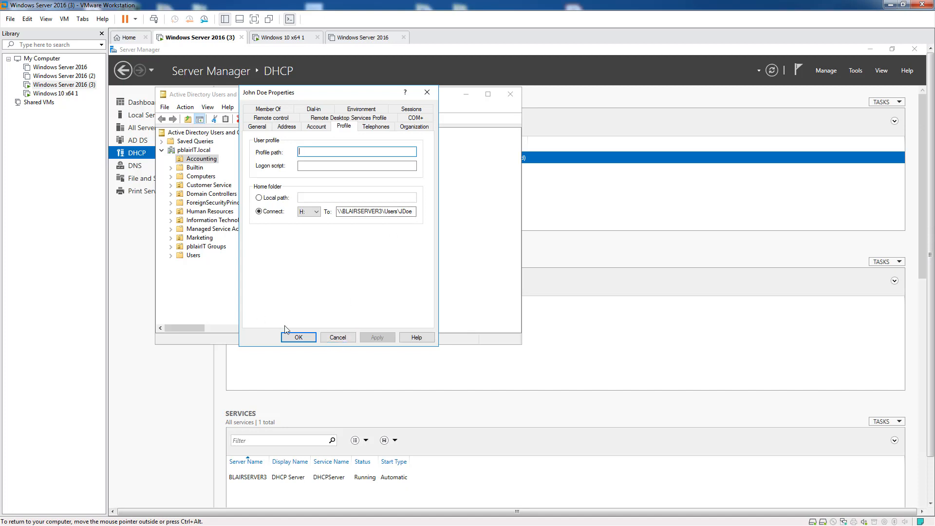
{"action": "left_click", "coordinate": [298, 337]}
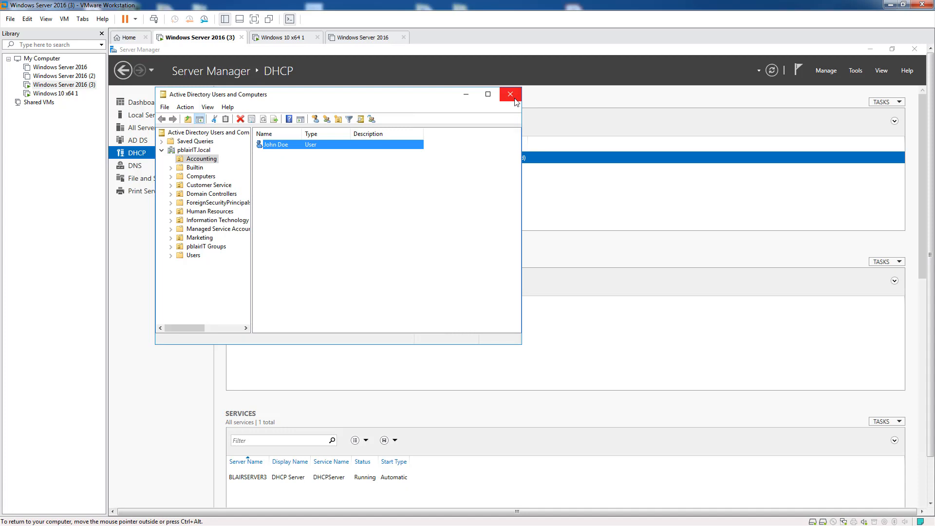
{"action": "left_click", "coordinate": [467, 95]}
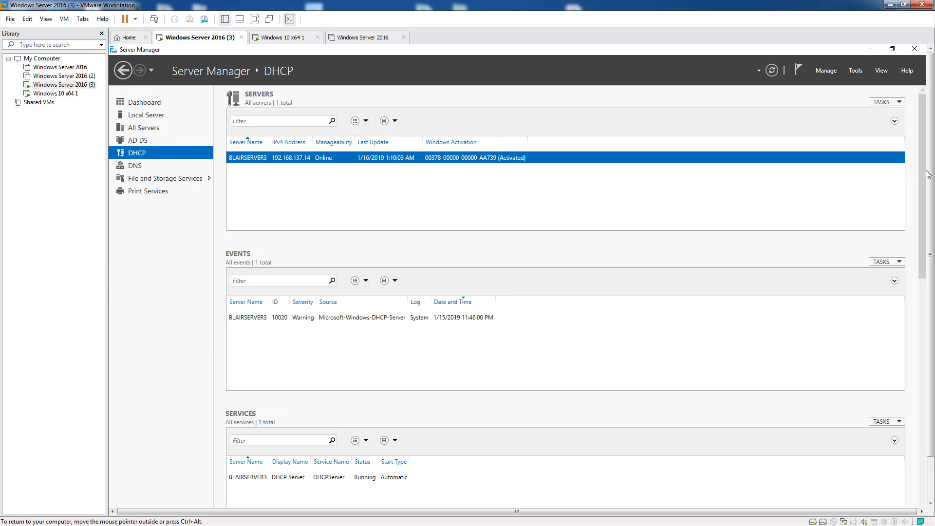
Switch to the Windows 10 x64 1 virtual machine and sign in to the domain user's account with the account password
{"action": "left_click_drag", "start_coordinate": [930, 172], "coordinate": [930, 219]}
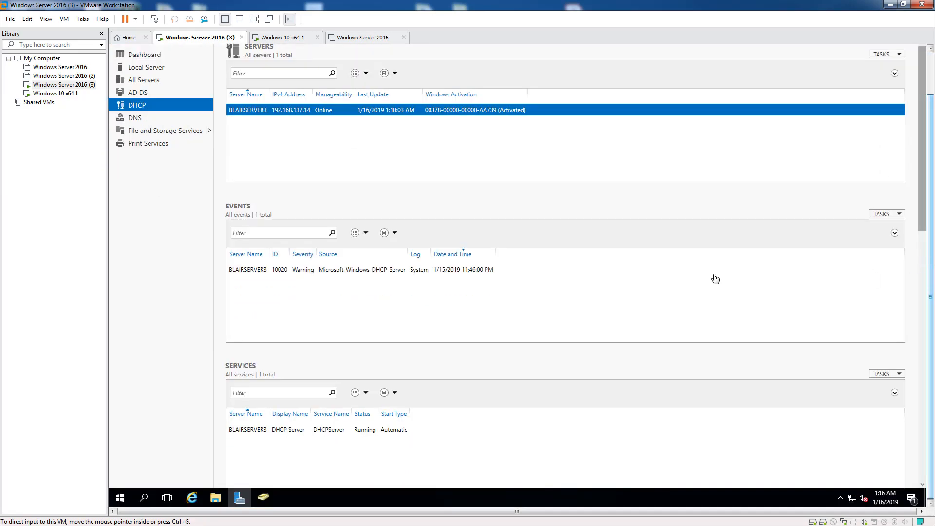
{"action": "left_click", "coordinate": [292, 38]}
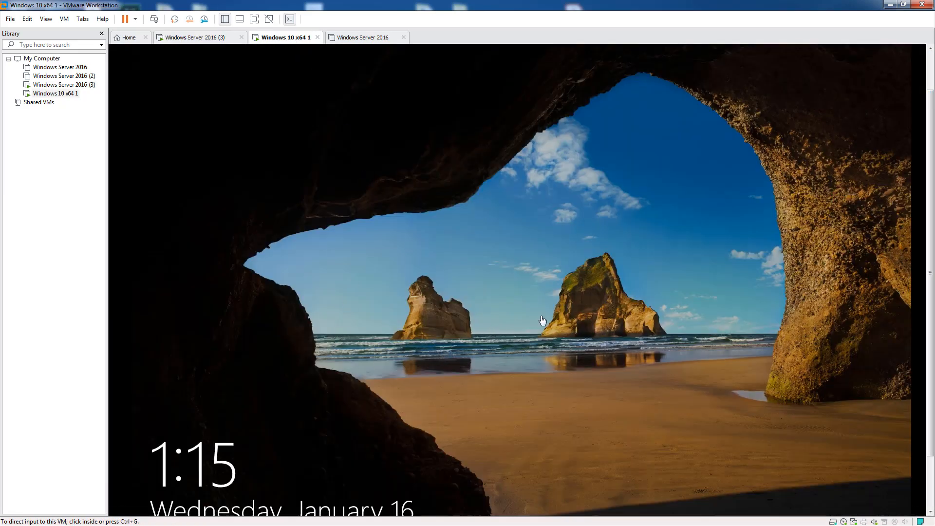
{"action": "left_click", "coordinate": [594, 308]}
{"action": "left_click", "coordinate": [491, 273]}
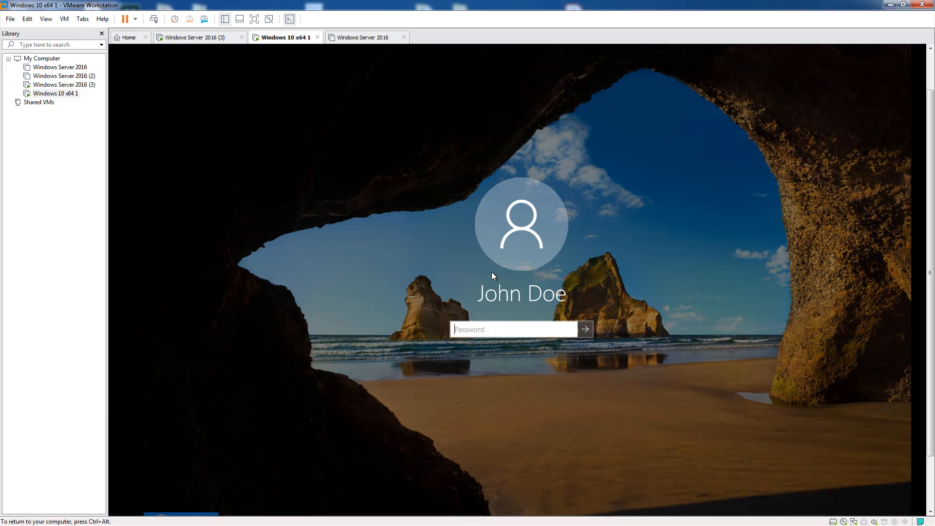
{"action": "type", "text": "••••••••"}
{"action": "key", "text": "Return"}
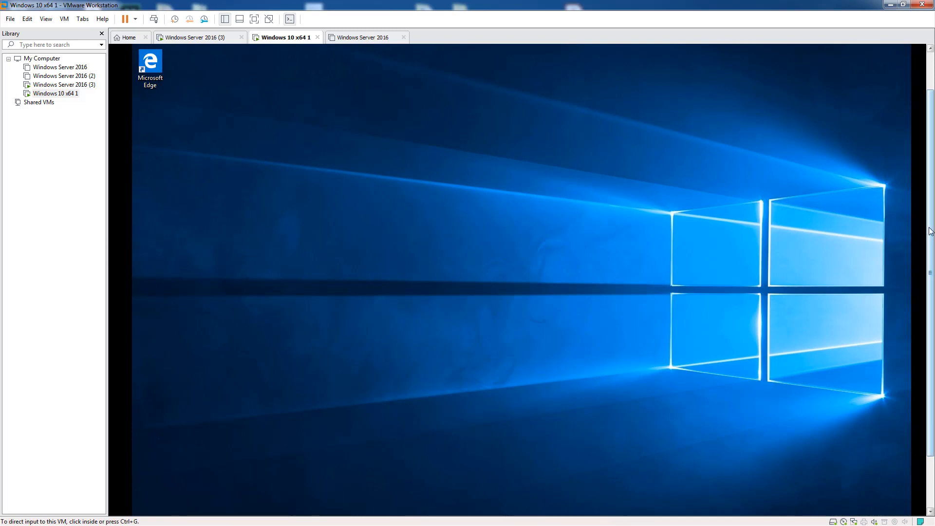
Check This PC in File Explorer for the user's mapped home drive H: and close the window
{"action": "left_click_drag", "start_coordinate": [927, 233], "coordinate": [927, 349]}
{"action": "left_click", "coordinate": [387, 509]}
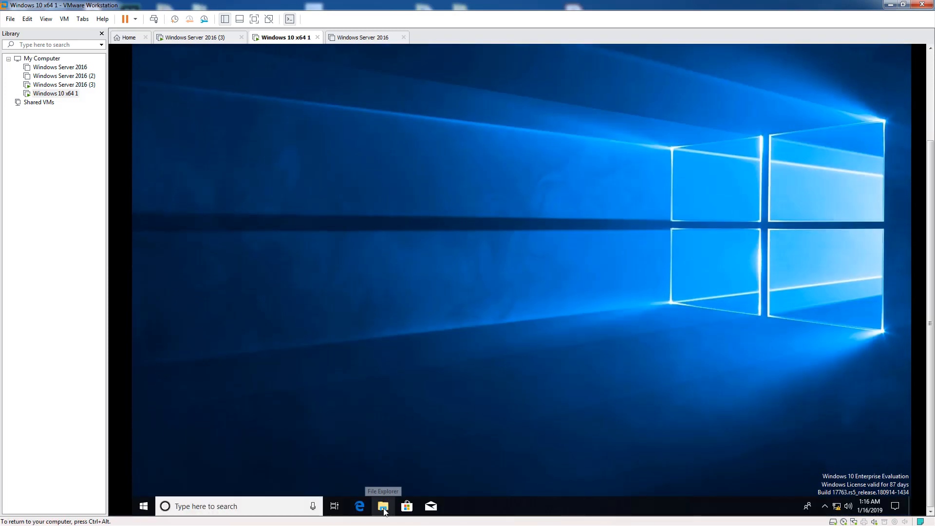
{"action": "left_click", "coordinate": [384, 510]}
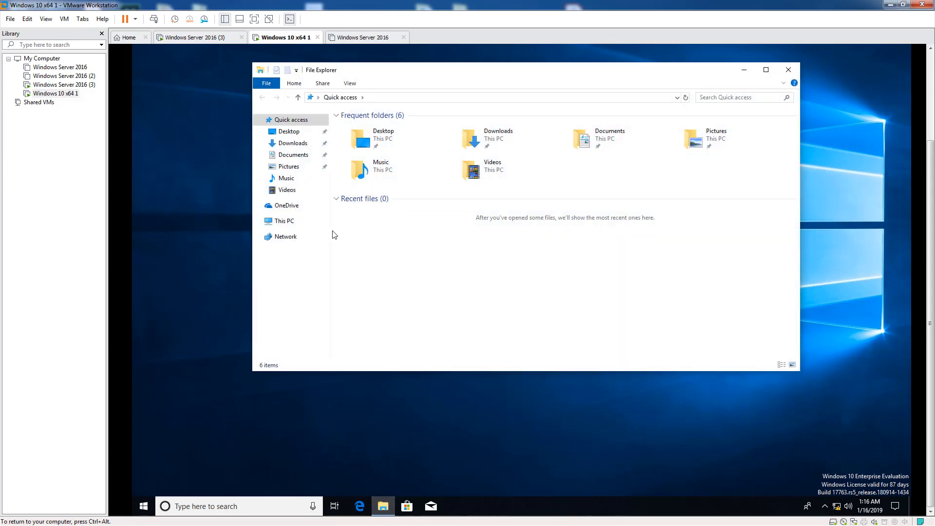
{"action": "left_click", "coordinate": [295, 222]}
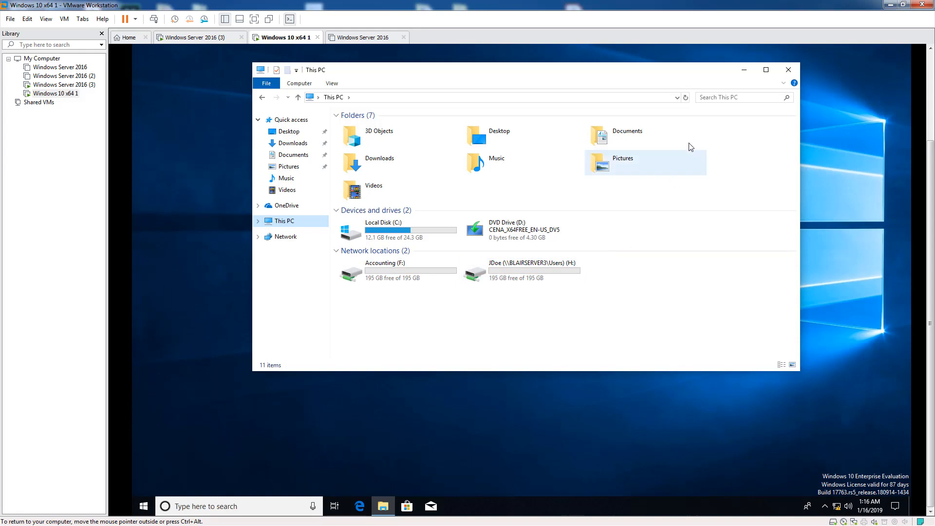
{"action": "left_click", "coordinate": [789, 72]}
Sign the domain user out of the Windows 10 client
{"action": "left_click", "coordinate": [142, 506]}
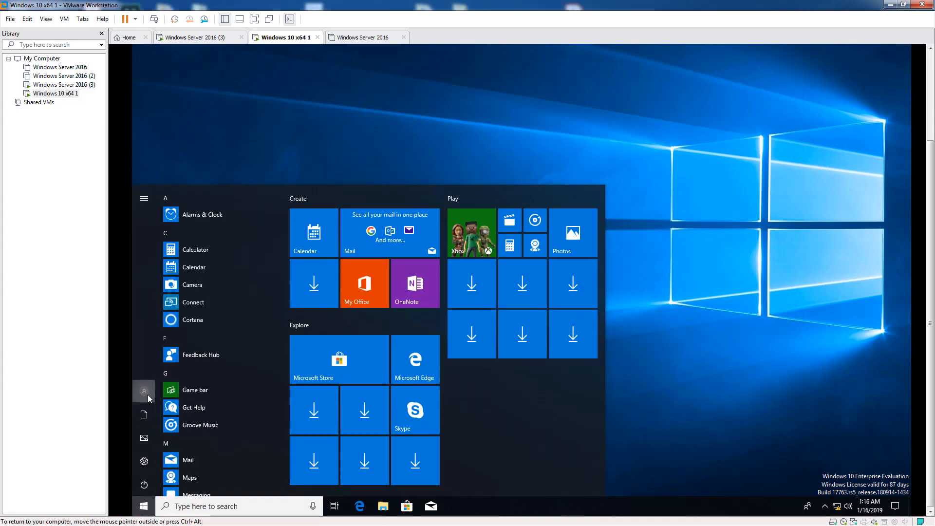
{"action": "left_click", "coordinate": [147, 392]}
{"action": "left_click", "coordinate": [160, 347]}
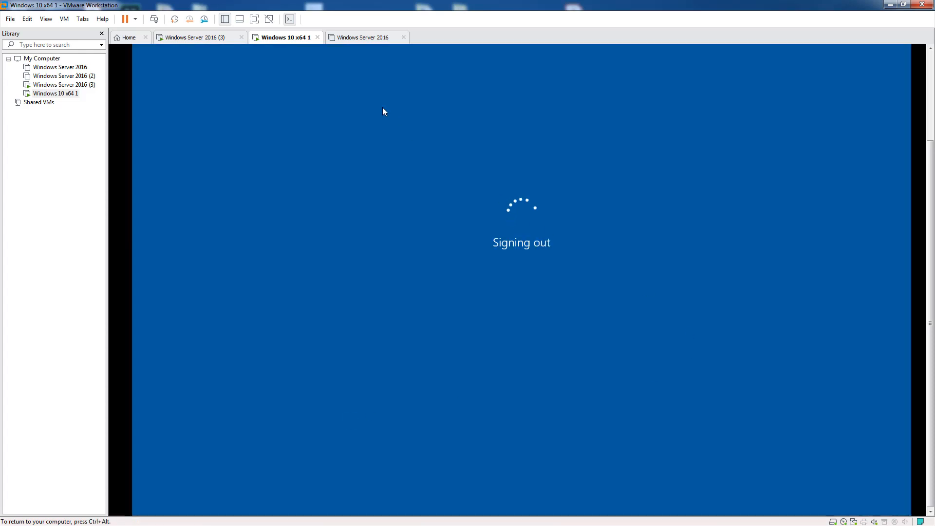
Return to the Windows Server 2016 (3) machine and open the properties of the Customer Service unit's user in Active Directory Users and Computers
{"action": "left_click", "coordinate": [197, 39]}
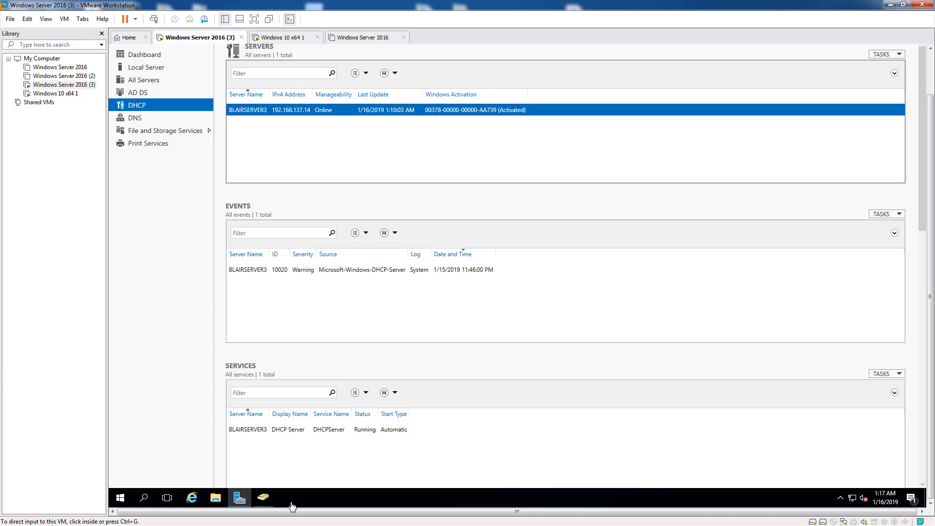
{"action": "mouse_move", "coordinate": [262, 499]}
{"action": "left_click", "coordinate": [237, 465]}
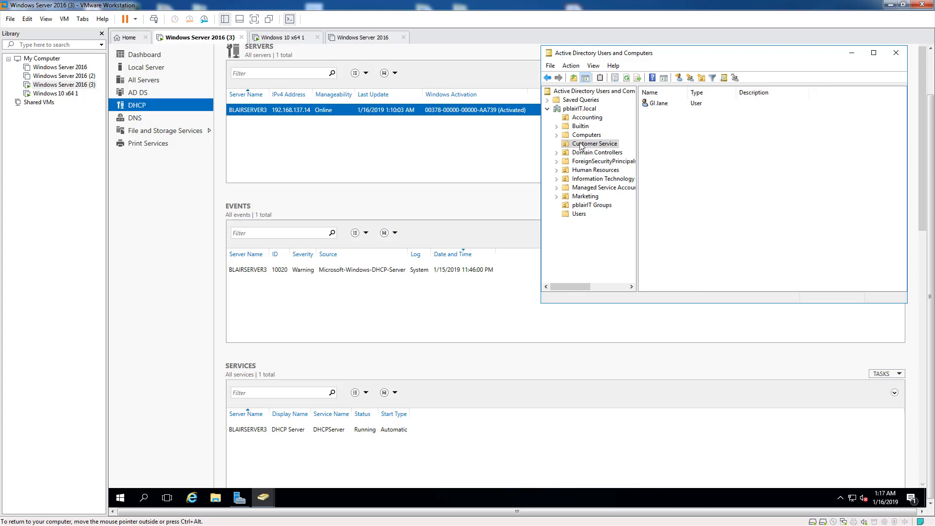
{"action": "right_click", "coordinate": [656, 106]}
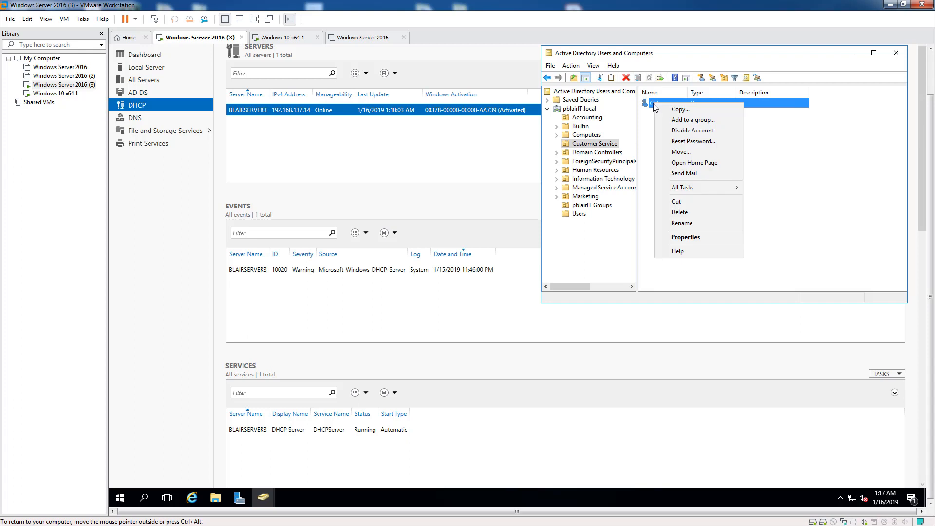
{"action": "left_click", "coordinate": [673, 237]}
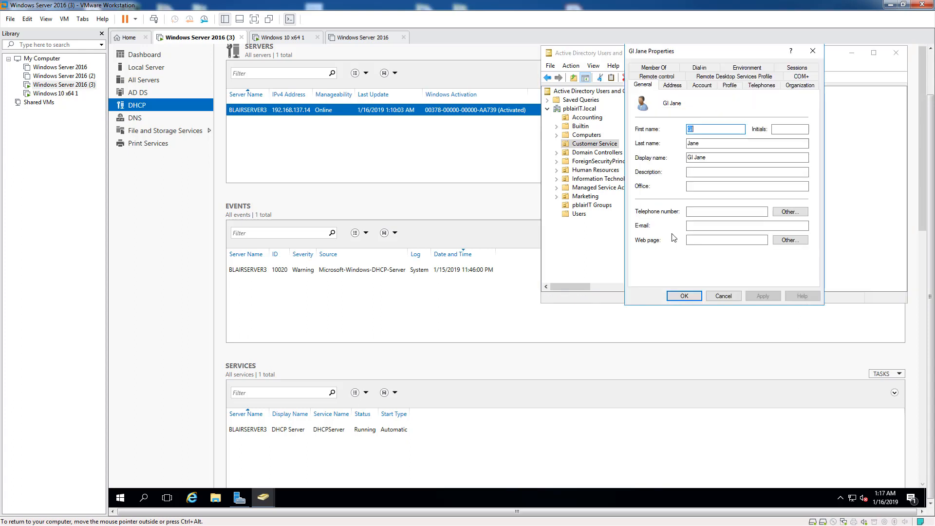
In the Customer Service user's profile settings, set the home folder to connect as drive H:
{"action": "left_click", "coordinate": [723, 88]}
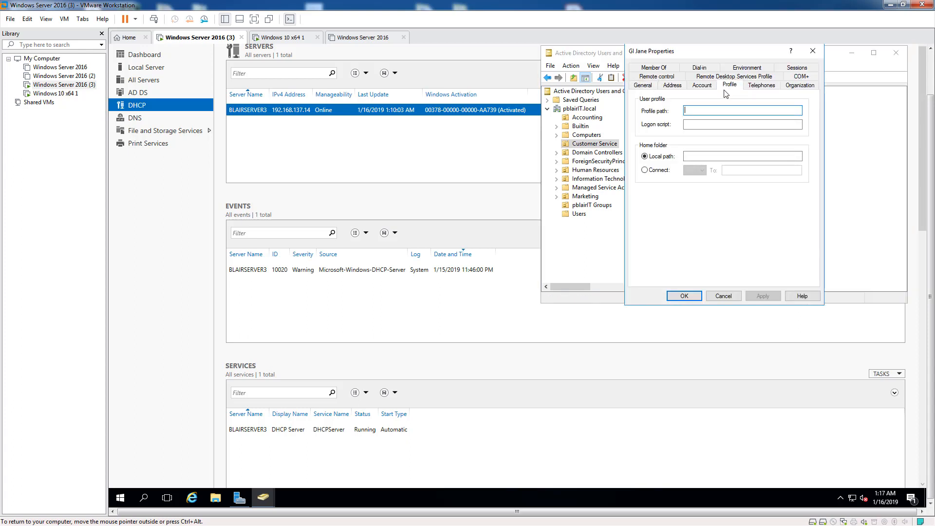
{"action": "left_click", "coordinate": [645, 171]}
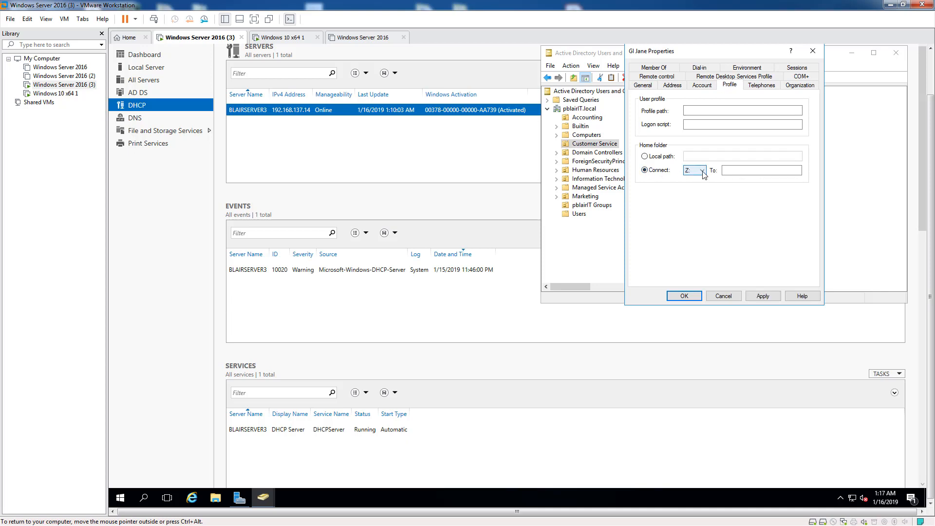
{"action": "left_click", "coordinate": [694, 173]}
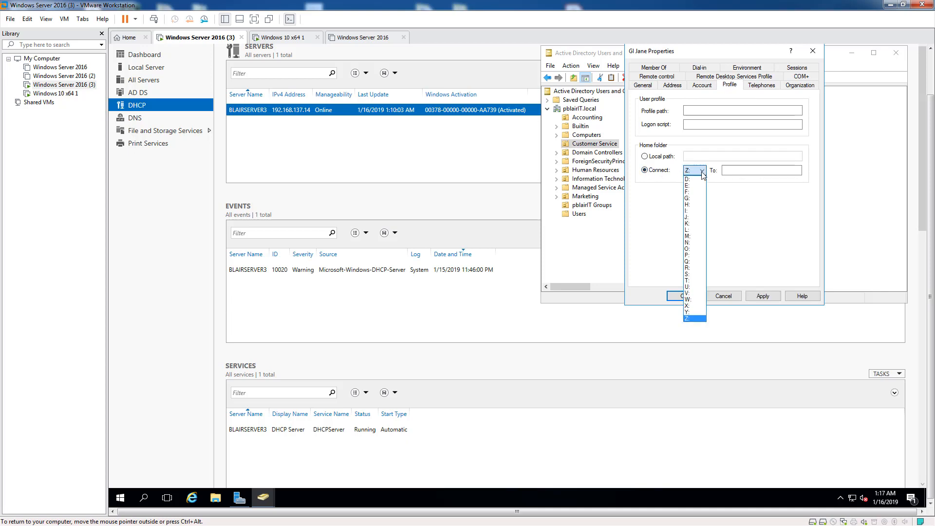
{"action": "left_click", "coordinate": [689, 205]}
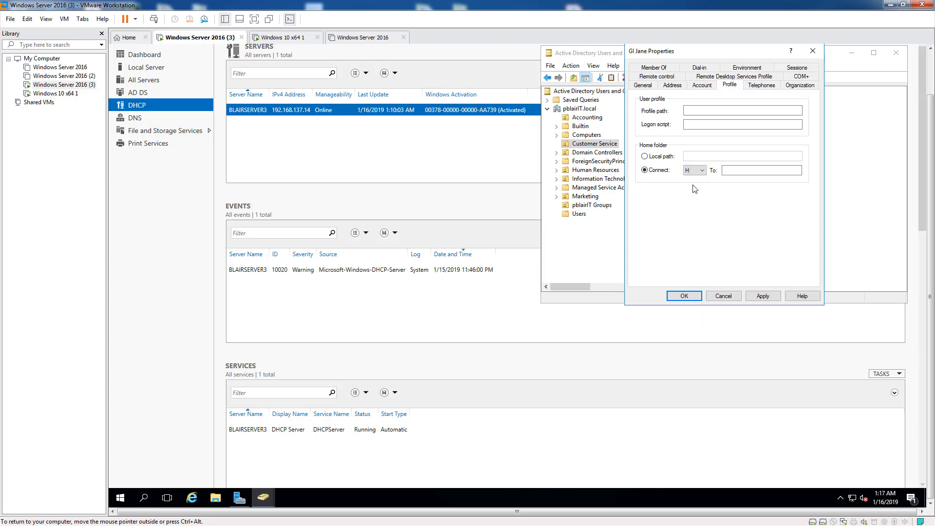
Set the Customer Service user's home folder path to \\BLAIRSERVER3\Users\%USERNAME%, apply it, and close the user's properties
{"action": "left_click", "coordinate": [732, 171]}
{"action": "right_click", "coordinate": [732, 172]}
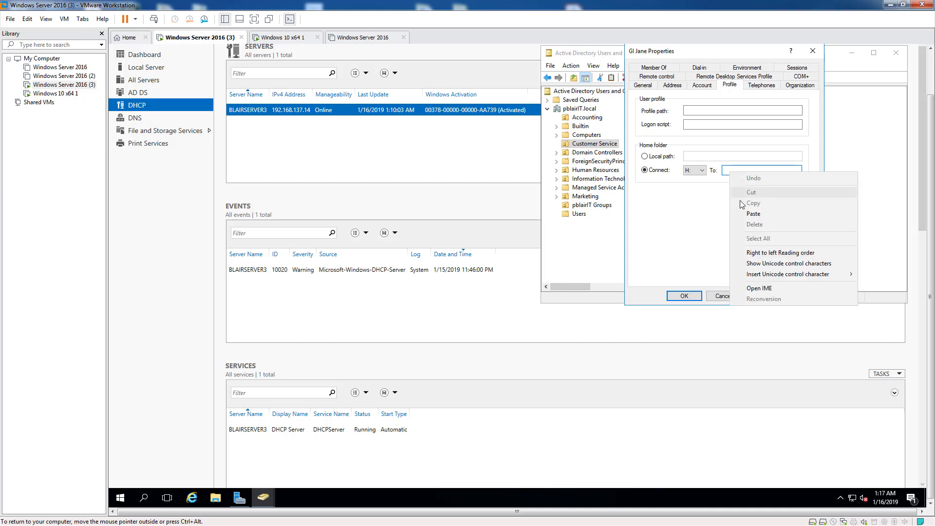
{"action": "left_click", "coordinate": [747, 214]}
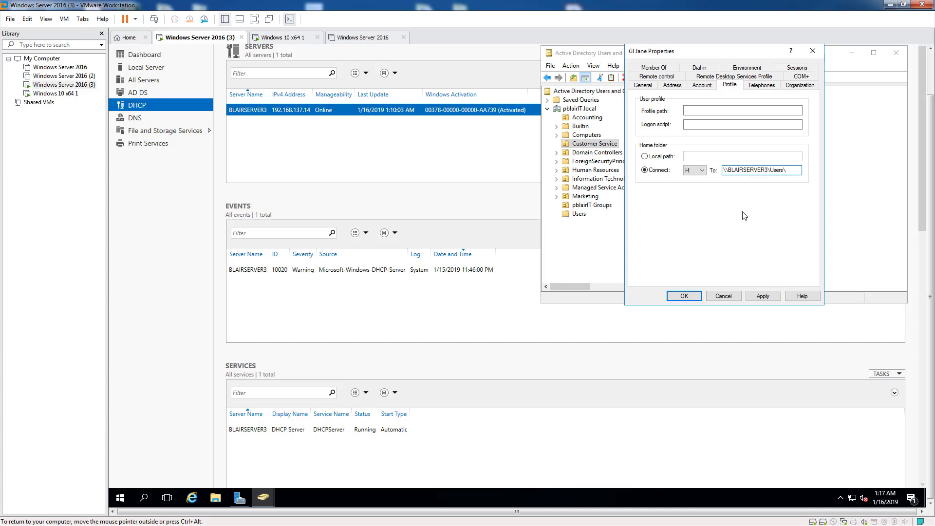
{"action": "type", "text": "\\%"}
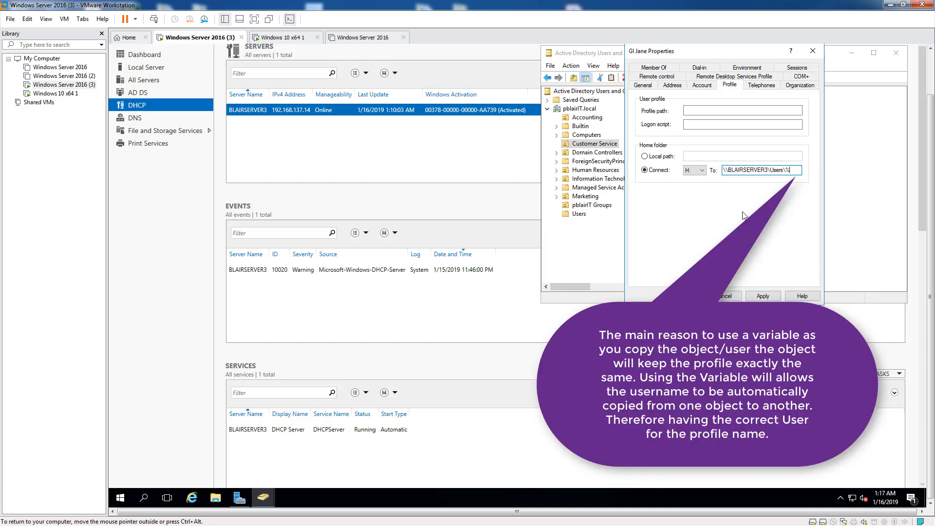
{"action": "type", "text": "USERNAME%"}
{"action": "left_click", "coordinate": [762, 295]}
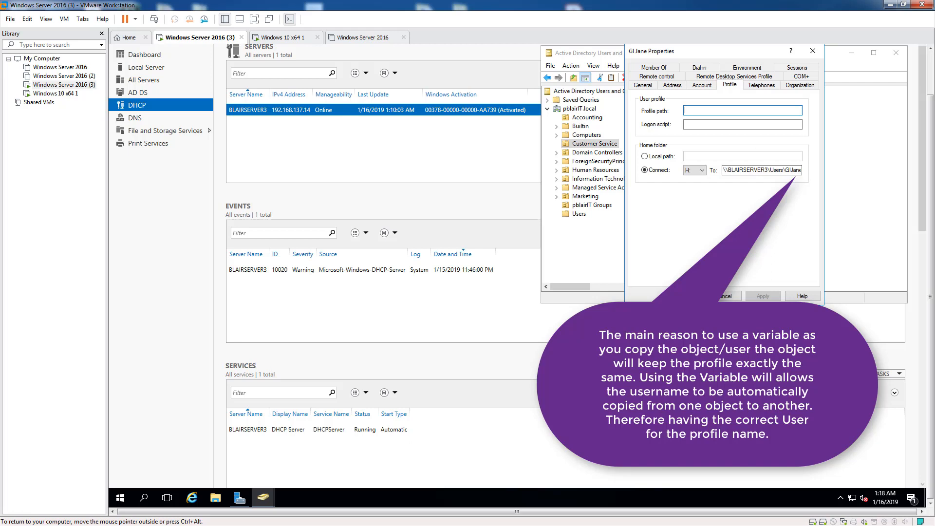
{"action": "left_click", "coordinate": [686, 296]}
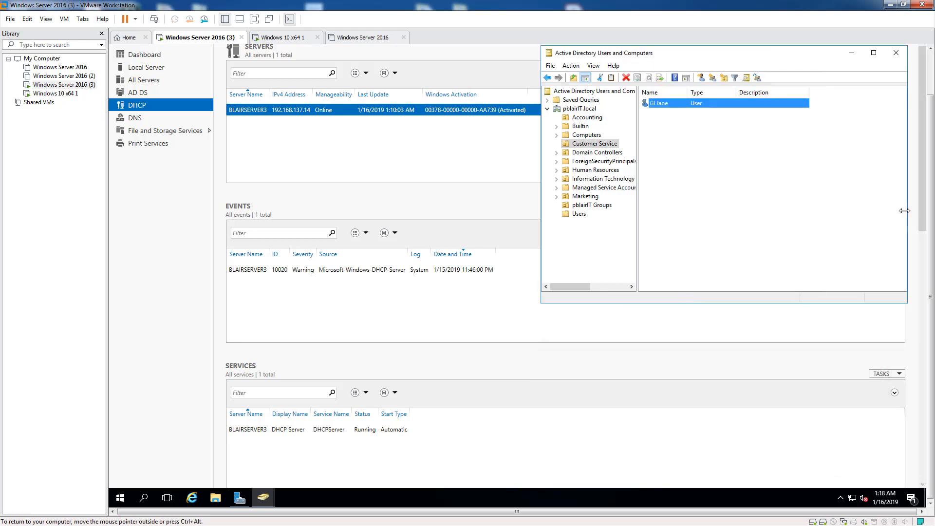
Close the Active Directory Users and Computers window and switch to the Windows 10 x64 1 virtual machine
{"action": "left_click_drag", "start_coordinate": [825, 57], "coordinate": [731, 67]}
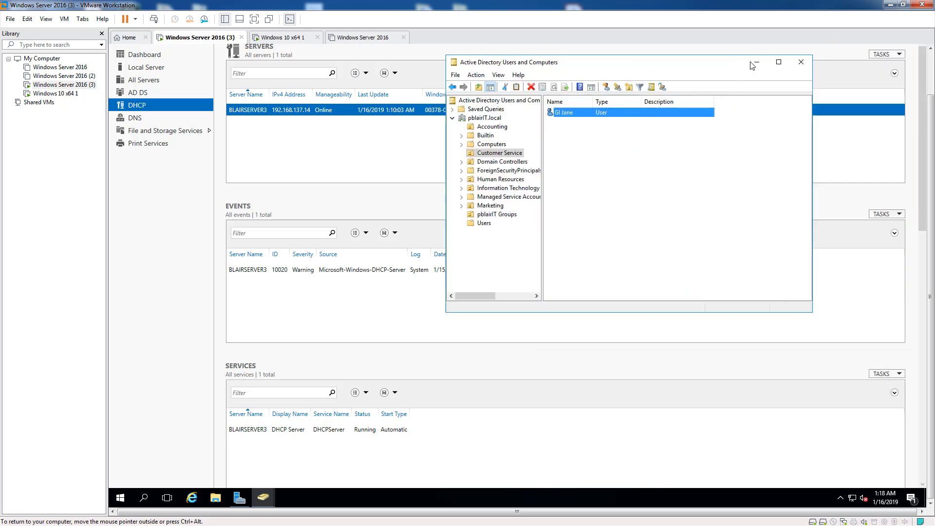
{"action": "left_click", "coordinate": [798, 66]}
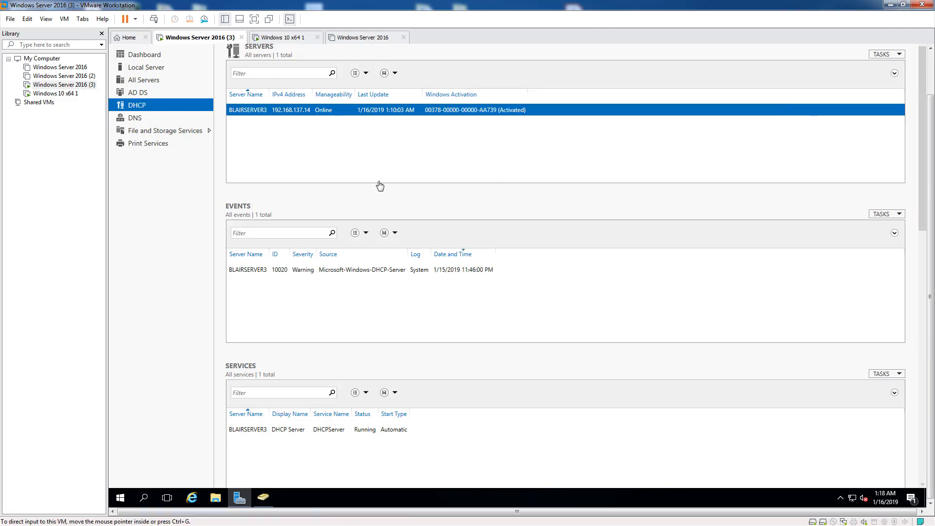
{"action": "left_click", "coordinate": [293, 41]}
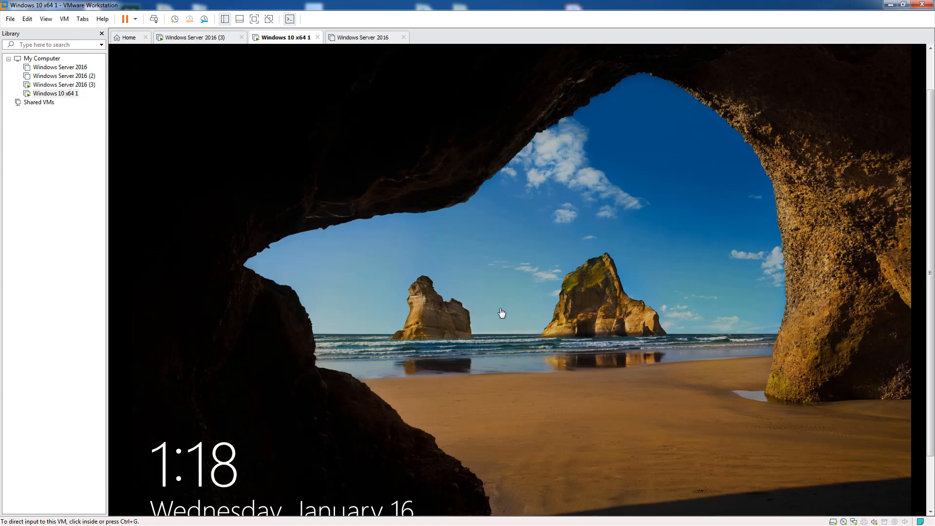
Dismiss the Windows 10 client's lock screen and choose to sign in as Other user
{"action": "left_click", "coordinate": [524, 292]}
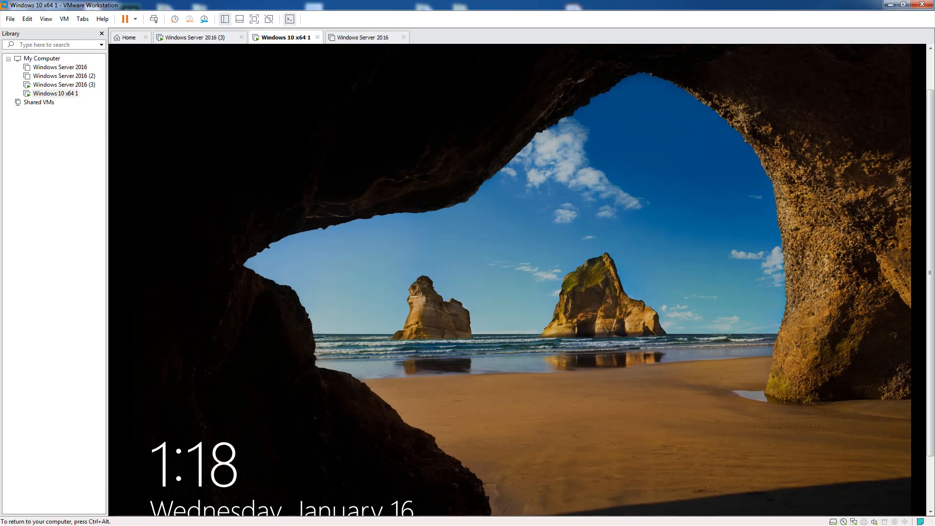
{"action": "key", "text": "Return"}
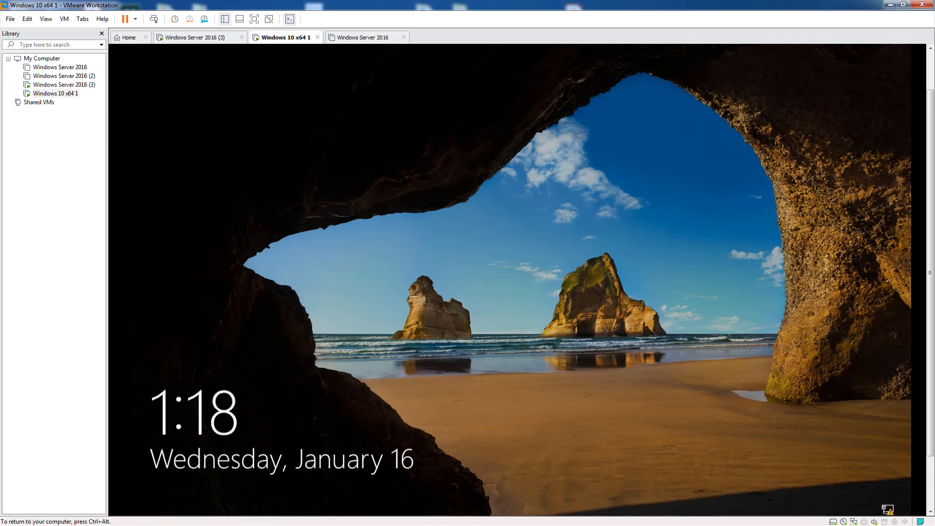
{"action": "key", "text": "ctrl+alt"}
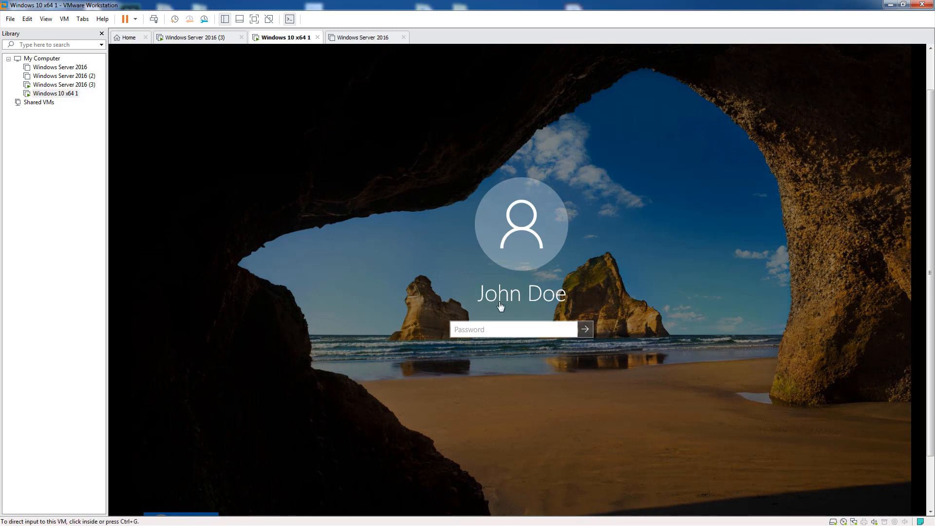
{"action": "left_click_drag", "start_coordinate": [930, 301], "coordinate": [915, 393]}
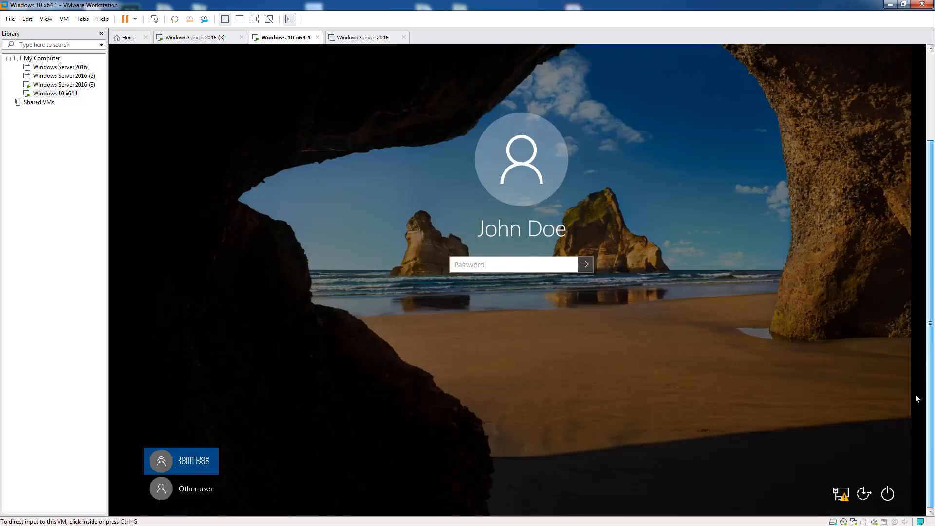
{"action": "left_click", "coordinate": [207, 491]}
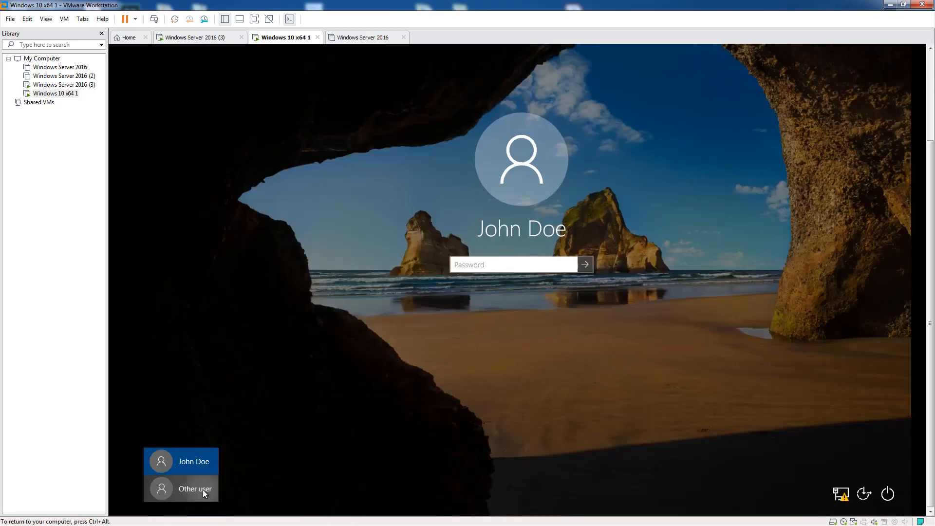
{"action": "left_click", "coordinate": [203, 490]}
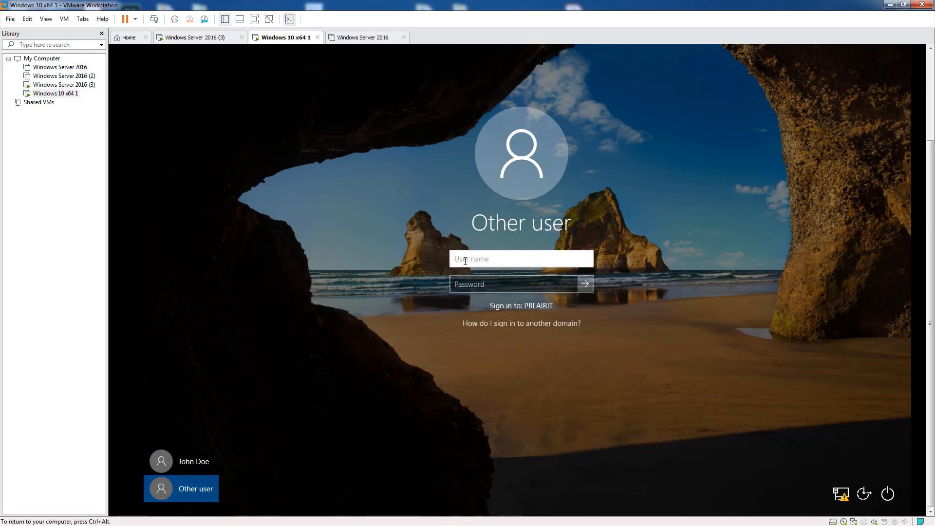
Try to sign in to the PBLAIRIT domain with the Customer Service user's user name and account password
{"action": "type", "text": "GIJane"}
{"action": "key", "text": "Tab"}
{"action": "type", "text": "***"}
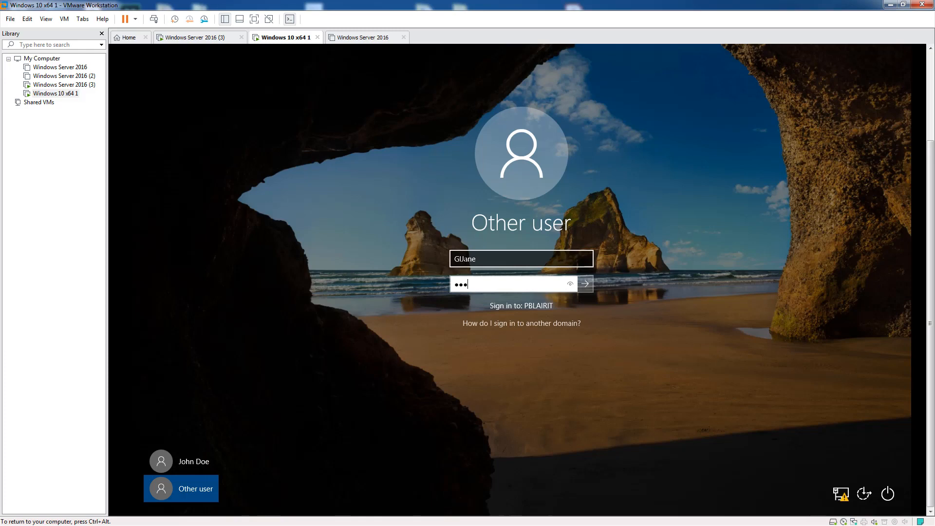
{"action": "type", "text": "******"}
{"action": "key", "text": "Return"}
{"action": "key", "text": "Return"}
{"action": "key", "text": "ctrl+alt"}
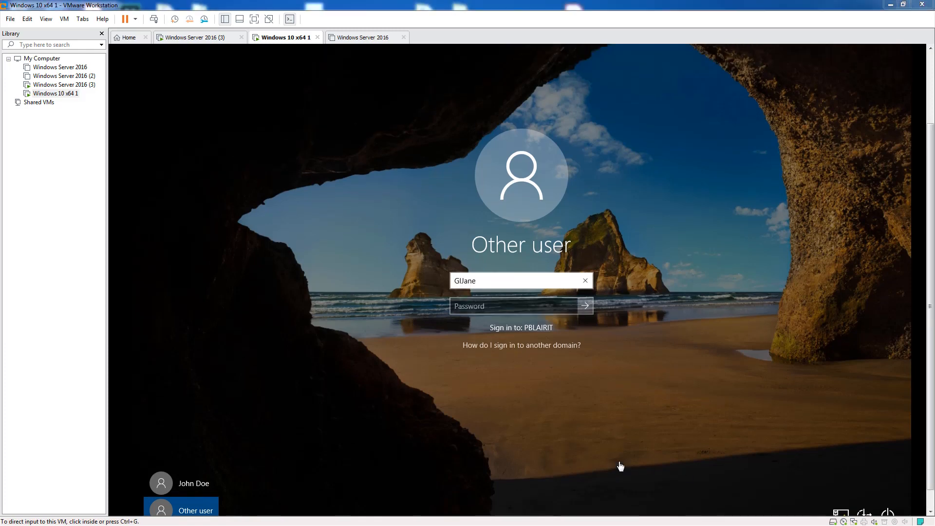
Enter the Customer Service user's account password again and sign in to the client
{"action": "left_click", "coordinate": [481, 305]}
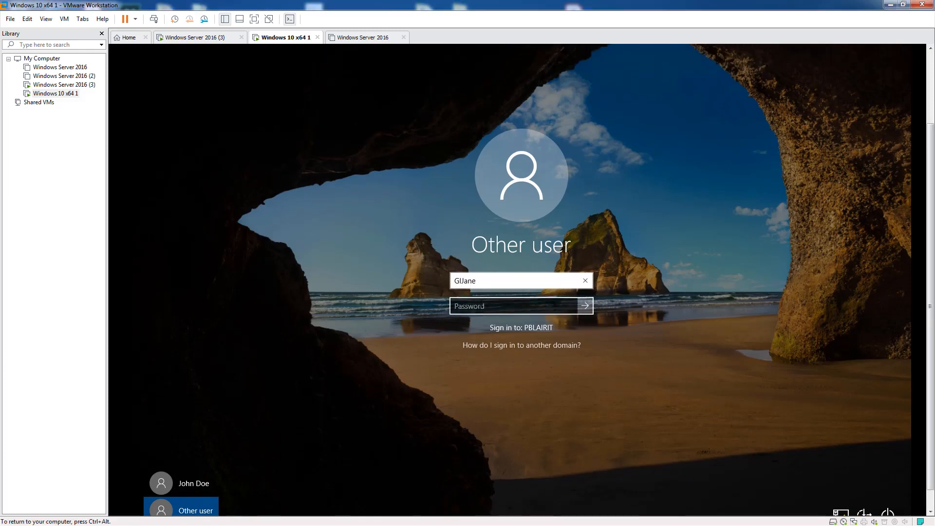
{"action": "type", "text": "•••"}
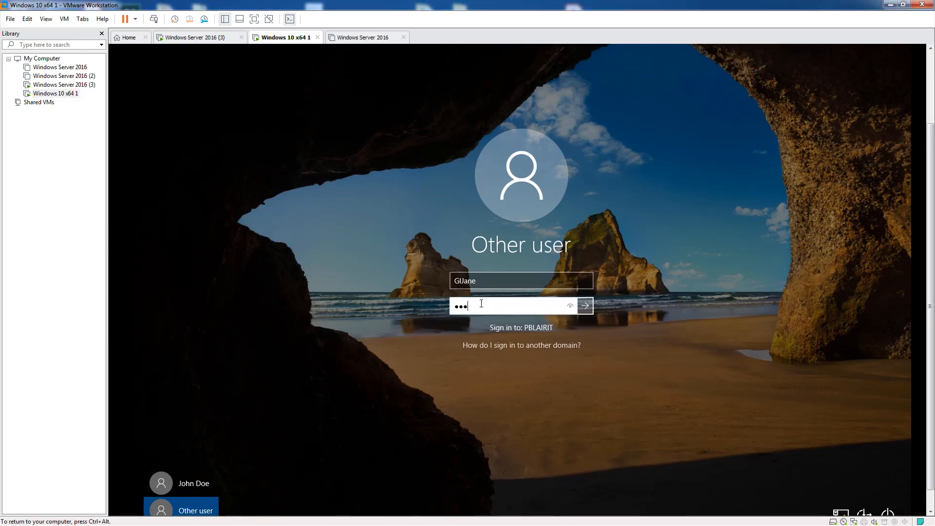
{"action": "type", "text": "••••••"}
{"action": "key", "text": "Return"}
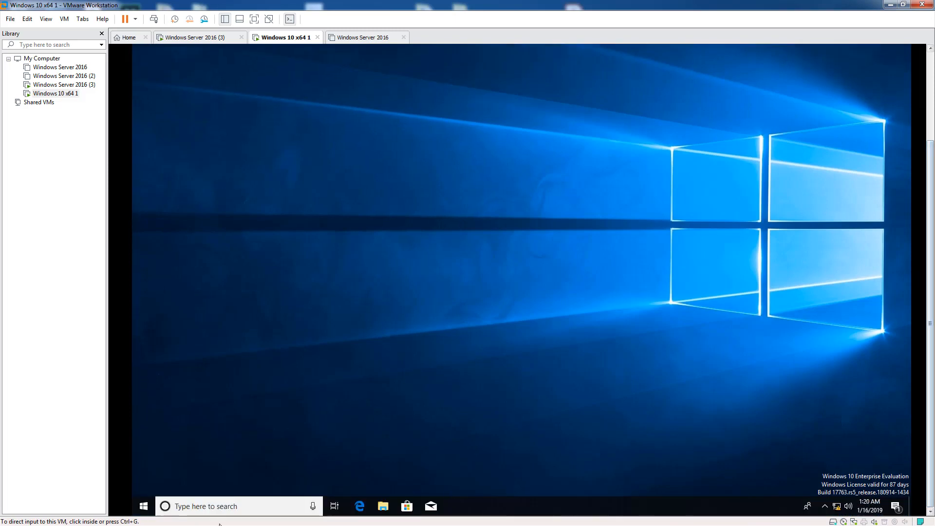
Open the user's mapped home drive H: from This PC in File Explorer to check its contents
{"action": "left_click", "coordinate": [394, 502]}
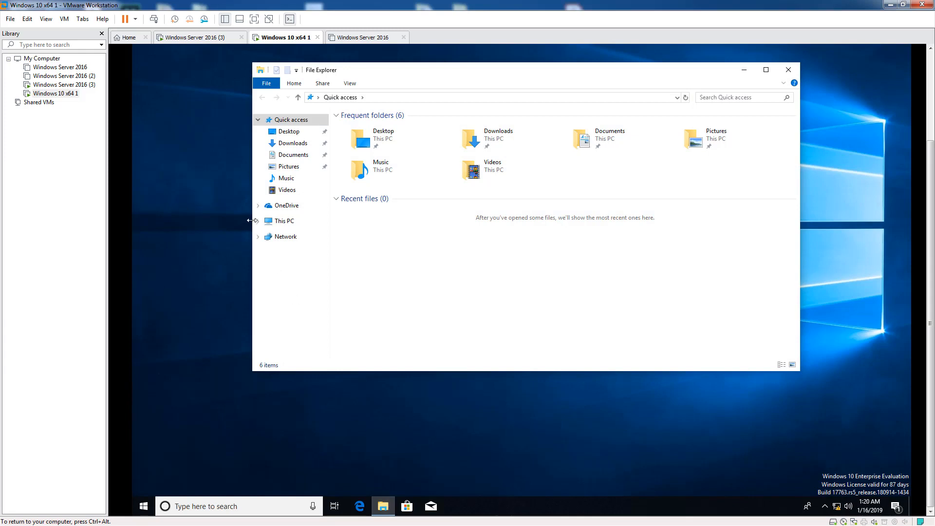
{"action": "left_click", "coordinate": [282, 222]}
{"action": "double_click", "coordinate": [506, 265]}
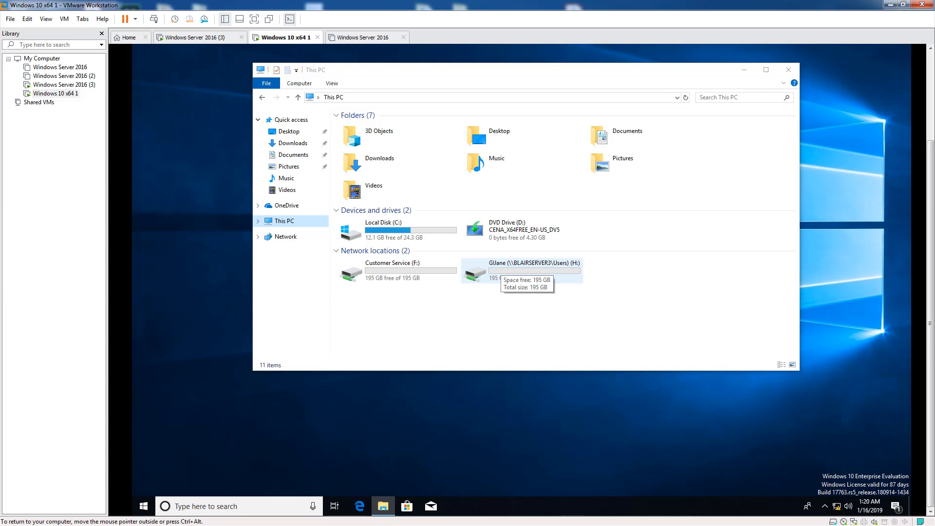
{"action": "double_click", "coordinate": [529, 268]}
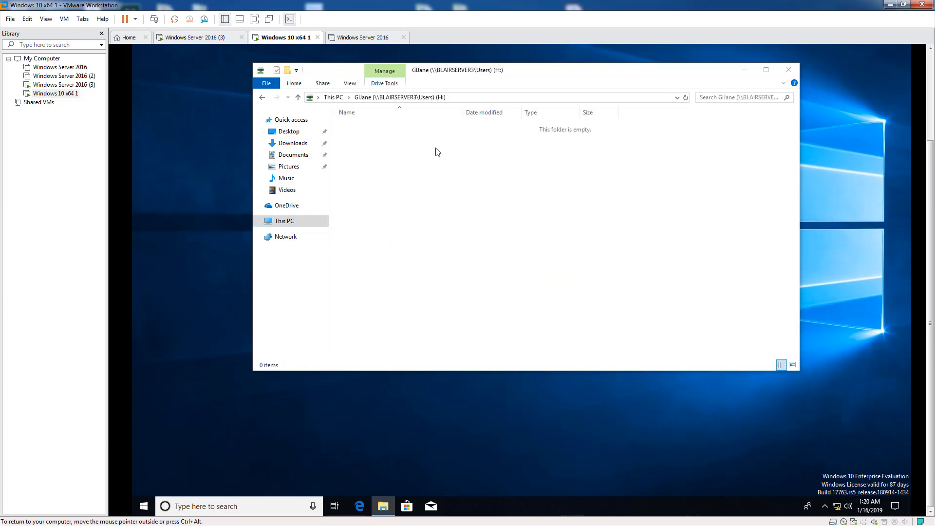